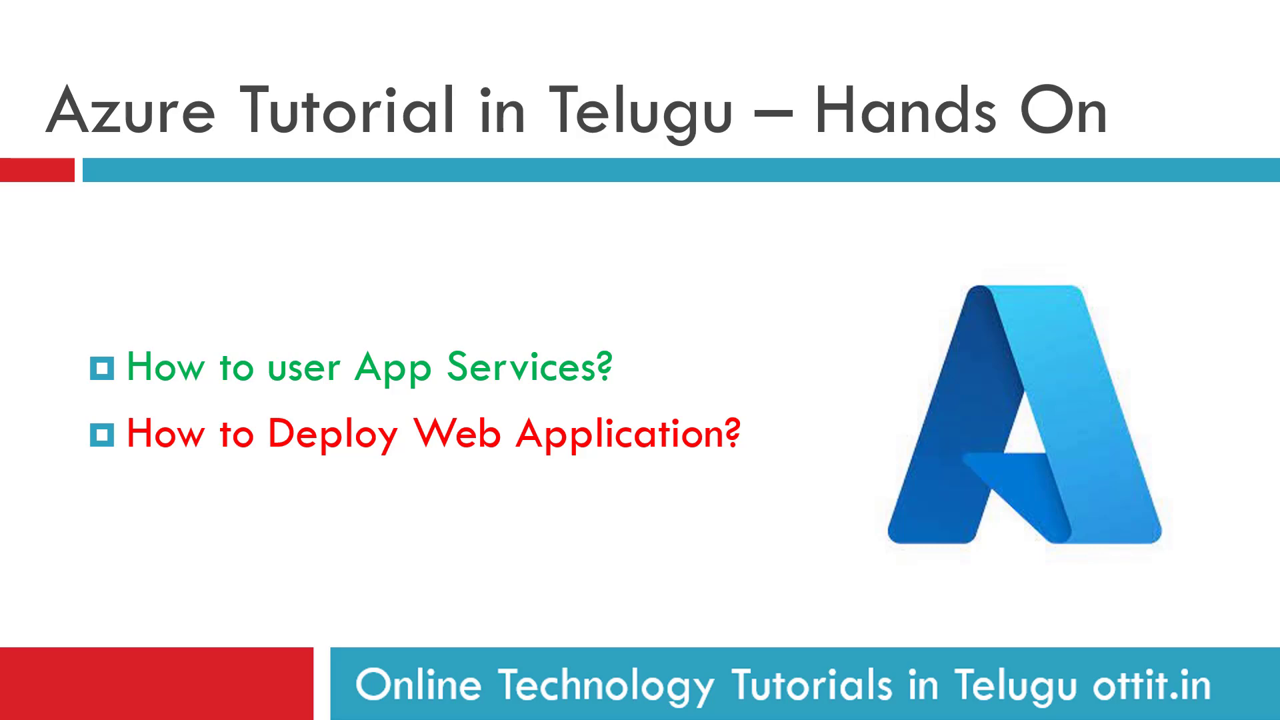
Open the 'app services req' notes in Notepad from the Start menu
key("super")
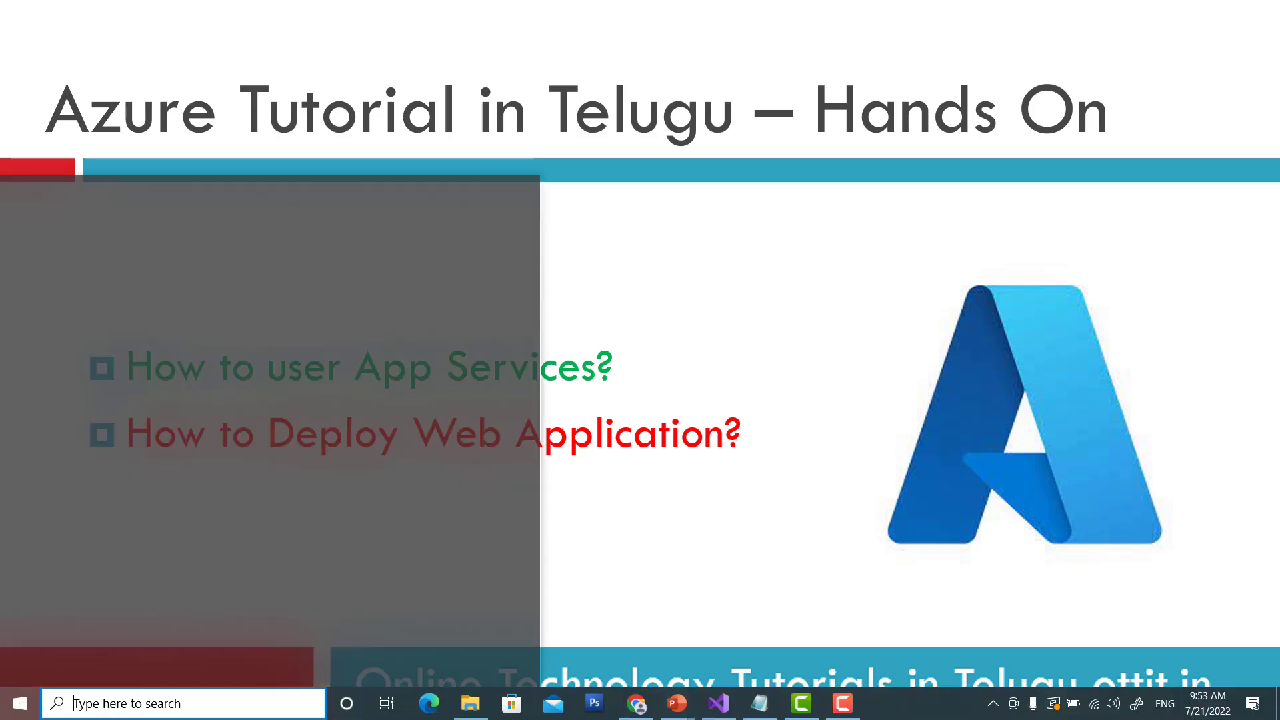
left_click(760, 703)
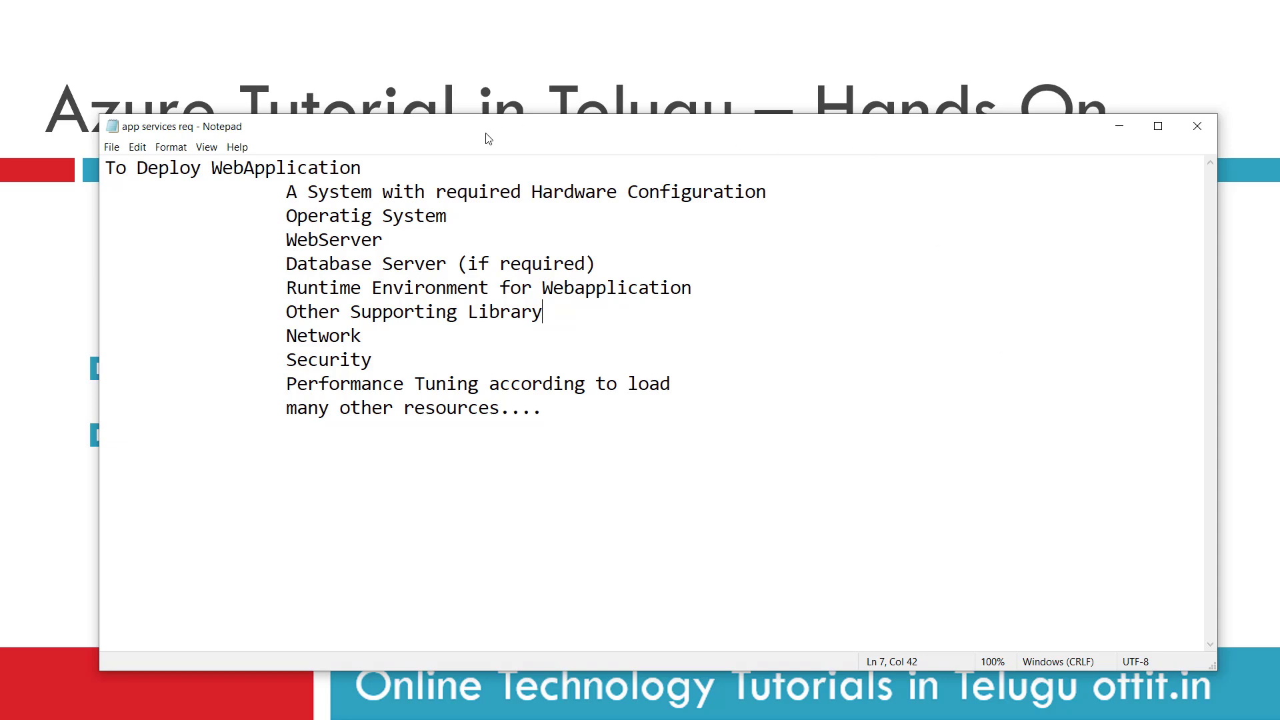
Move the notes window right and highlight the Hardware Configuration requirement line
left_click_drag(484, 134, 570, 128)
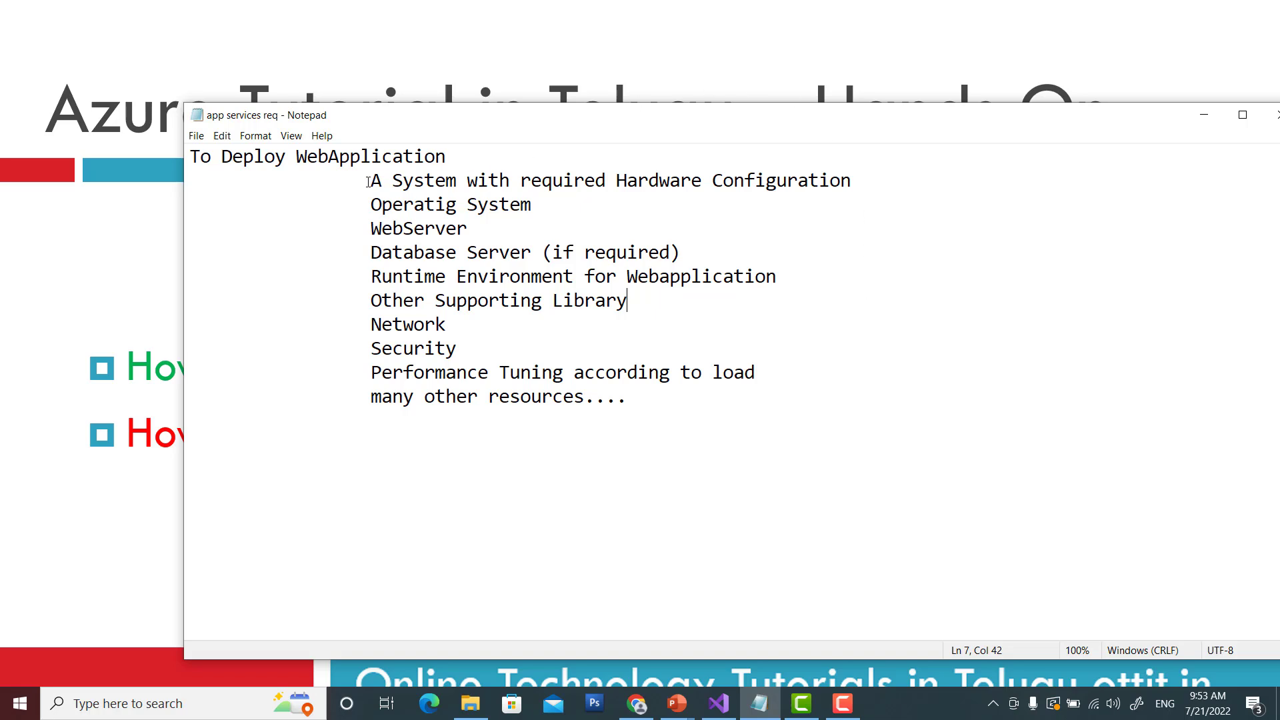
left_click_drag(369, 181, 863, 181)
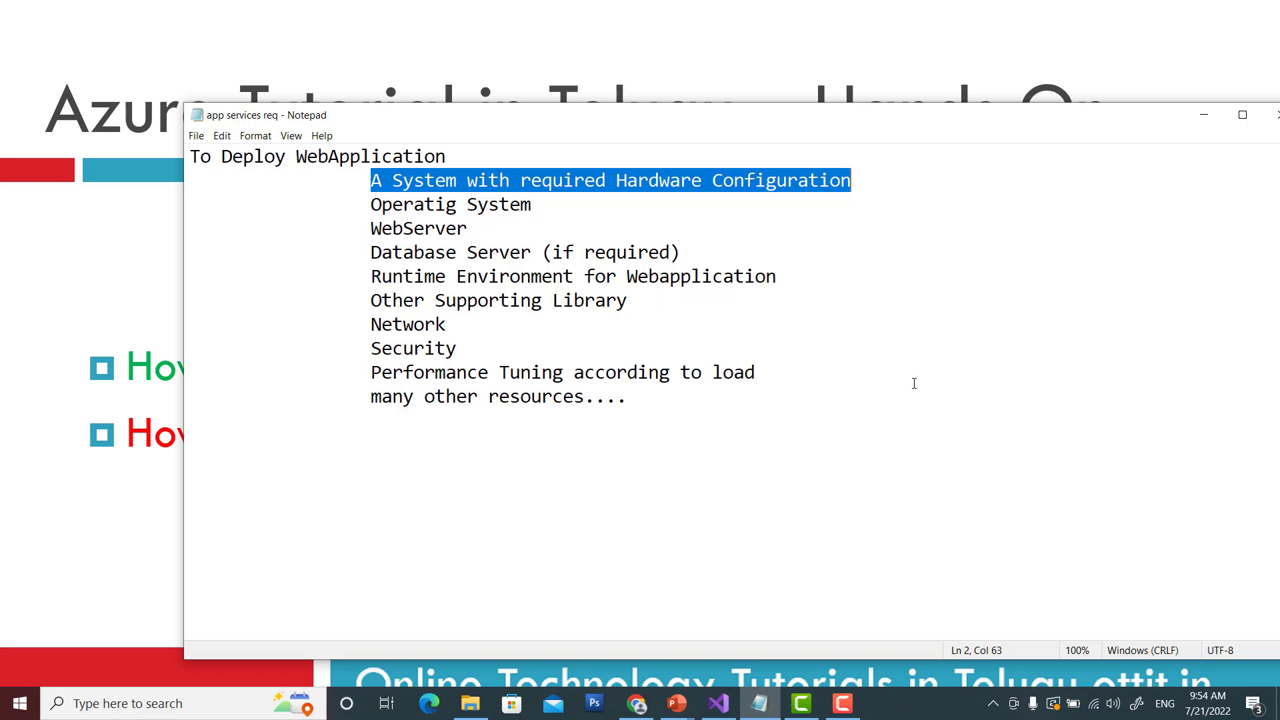
left_click_drag(862, 180, 371, 180)
left_click(663, 218)
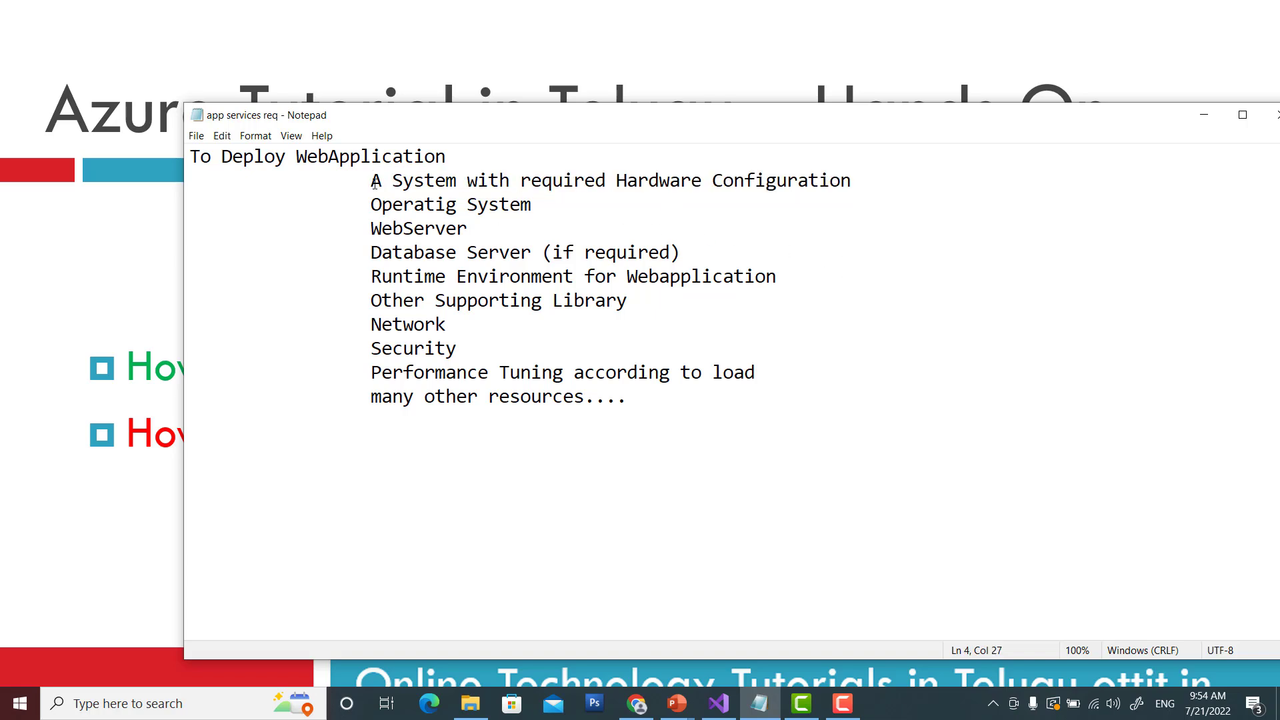
left_click_drag(374, 181, 866, 179)
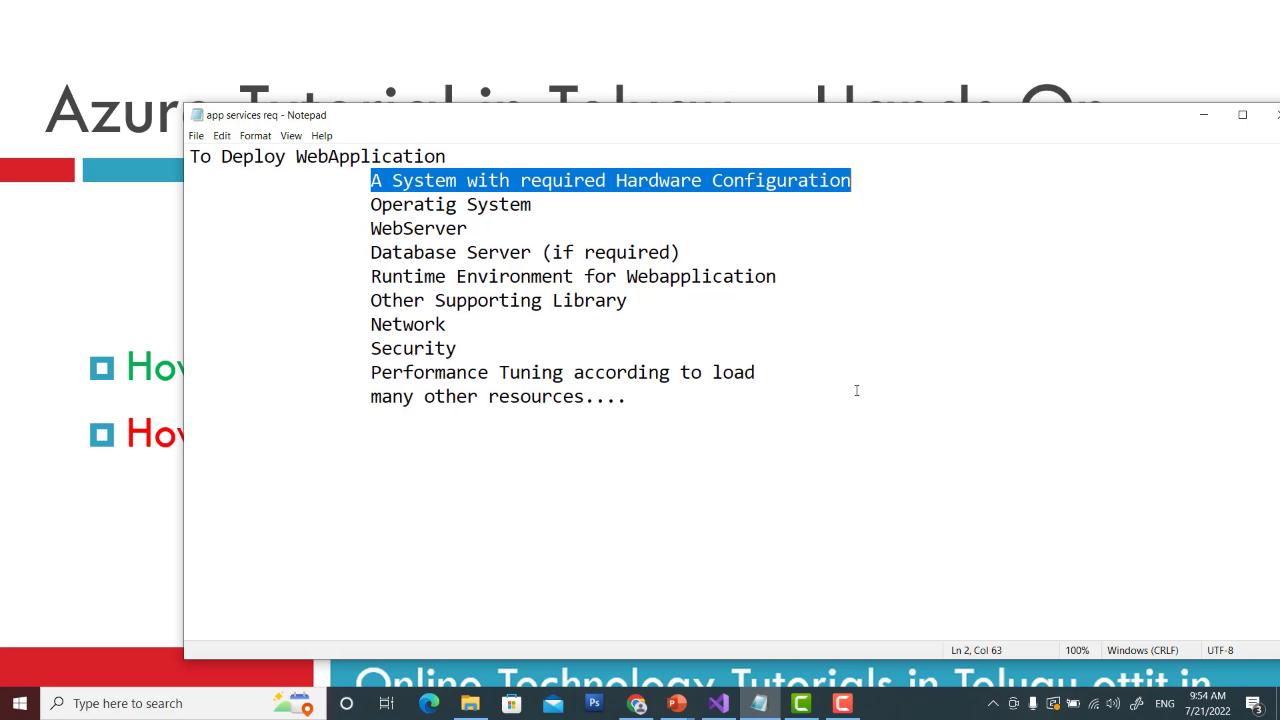
left_click(582, 201)
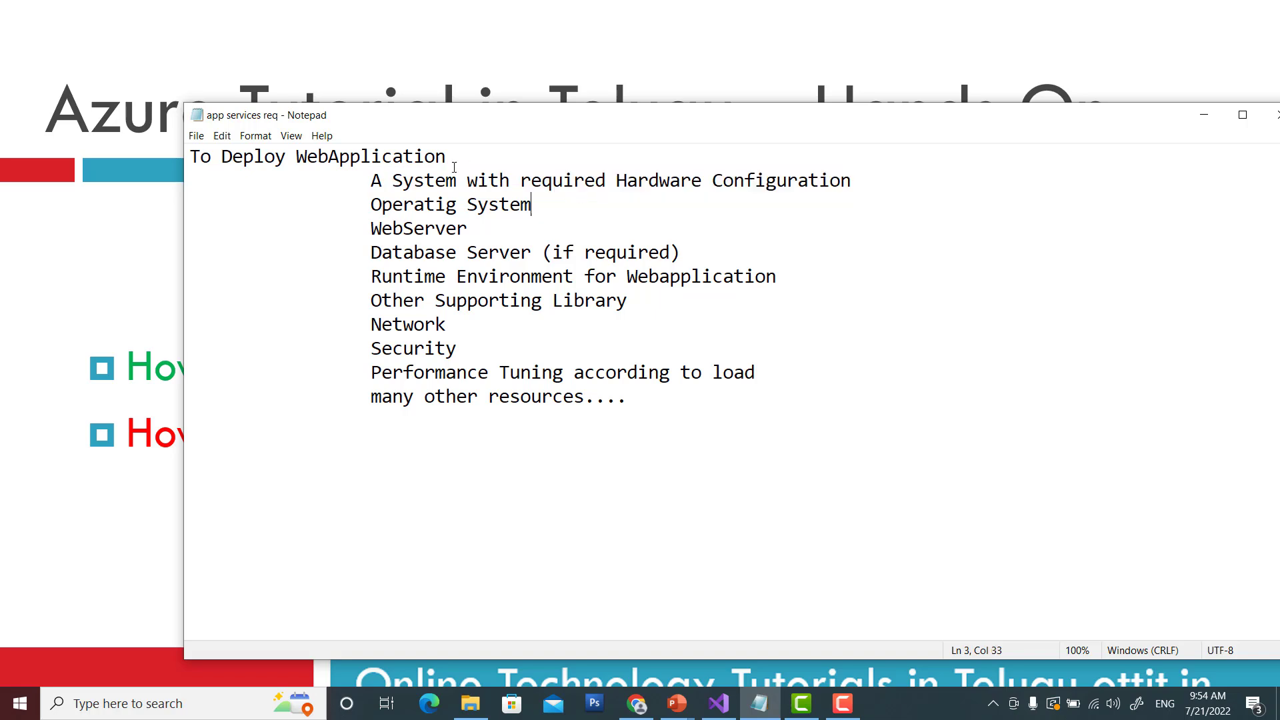
left_click_drag(371, 180, 856, 181)
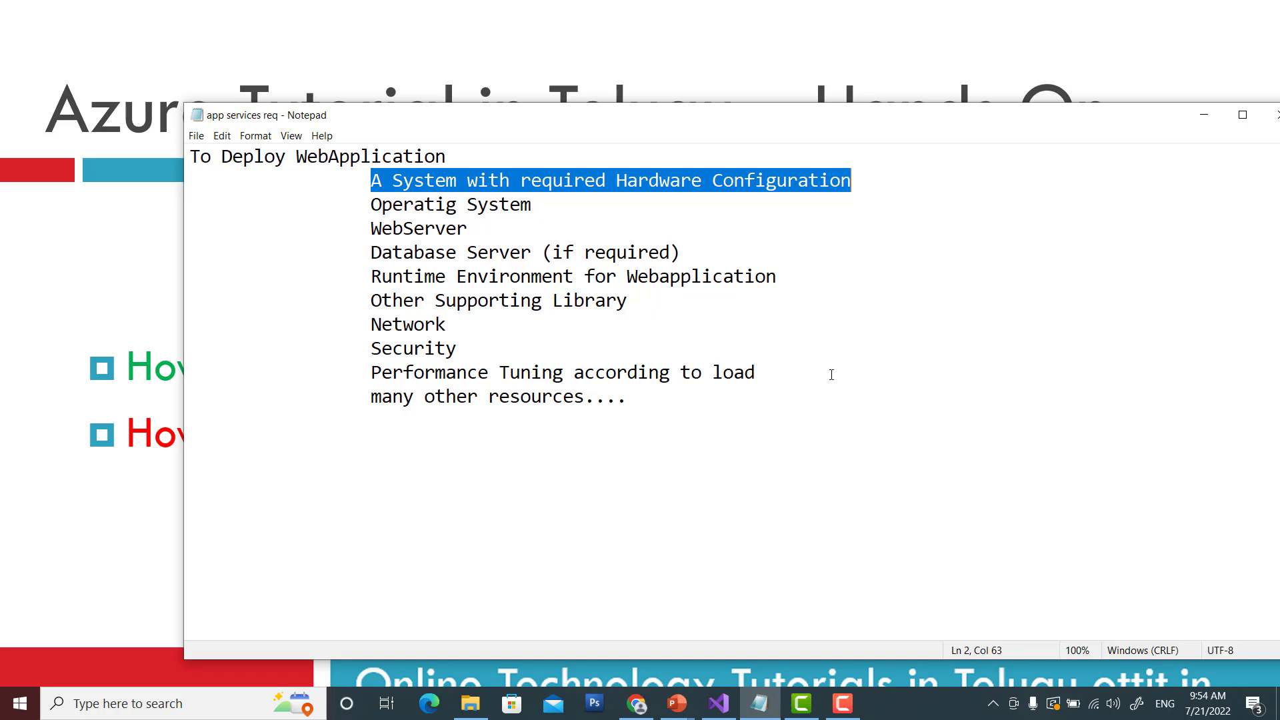
left_click(616, 208)
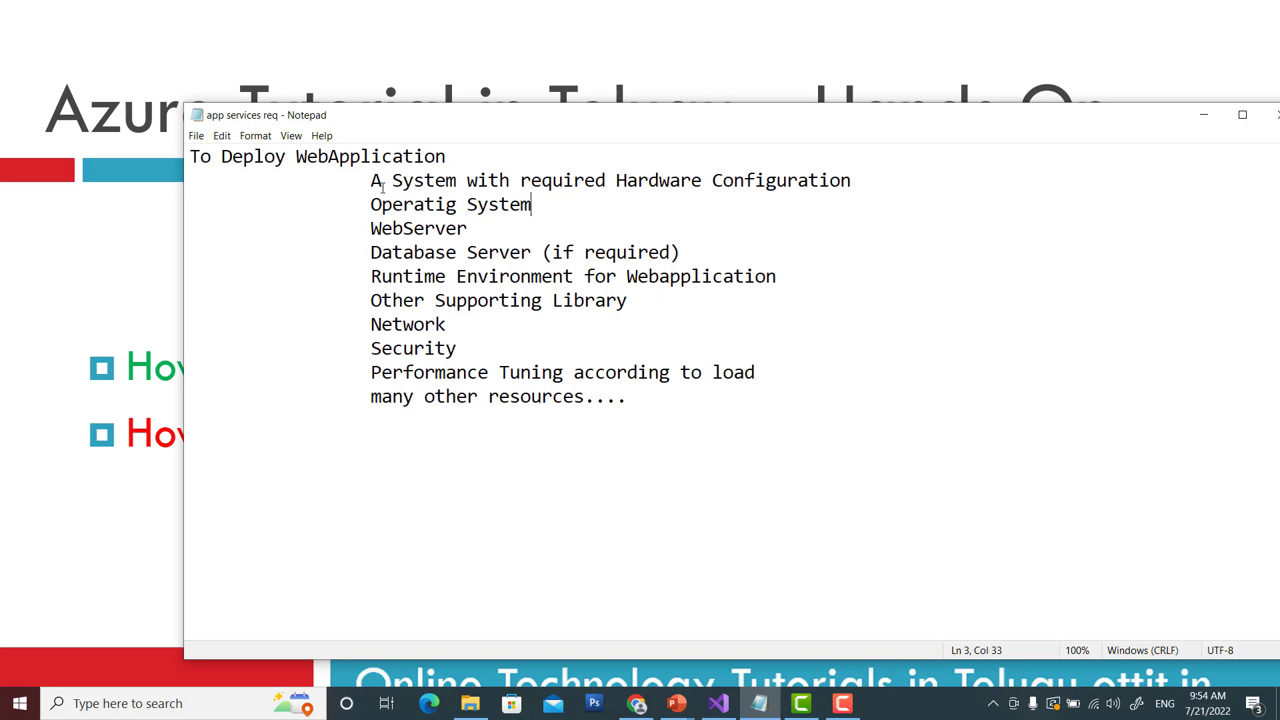
left_click_drag(360, 179, 862, 178)
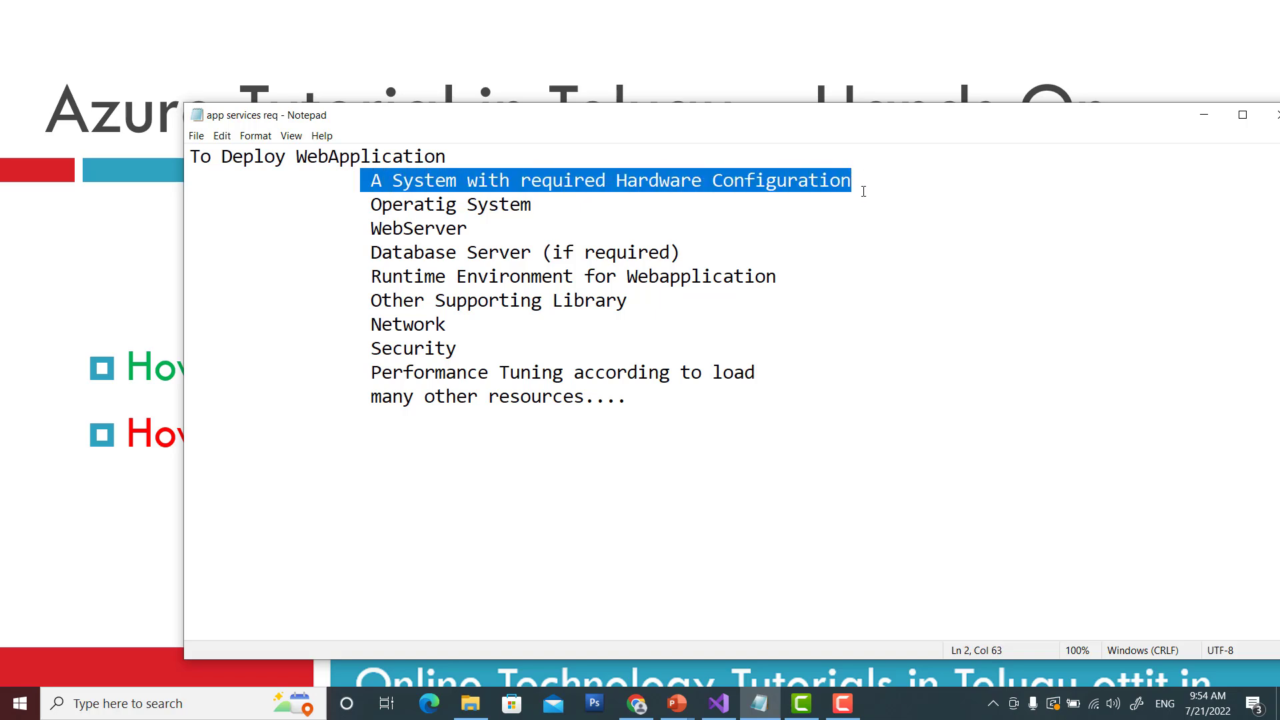
left_click(391, 225)
left_click_drag(371, 204, 550, 211)
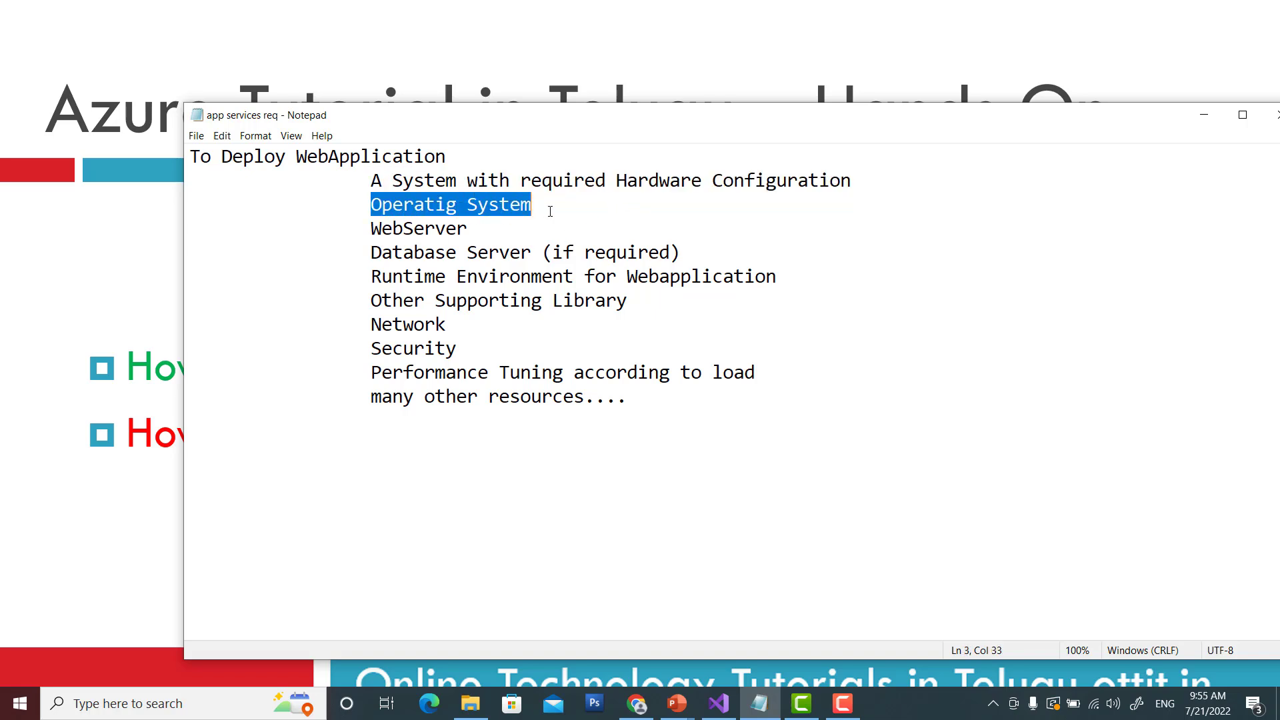
left_click_drag(866, 184, 370, 182)
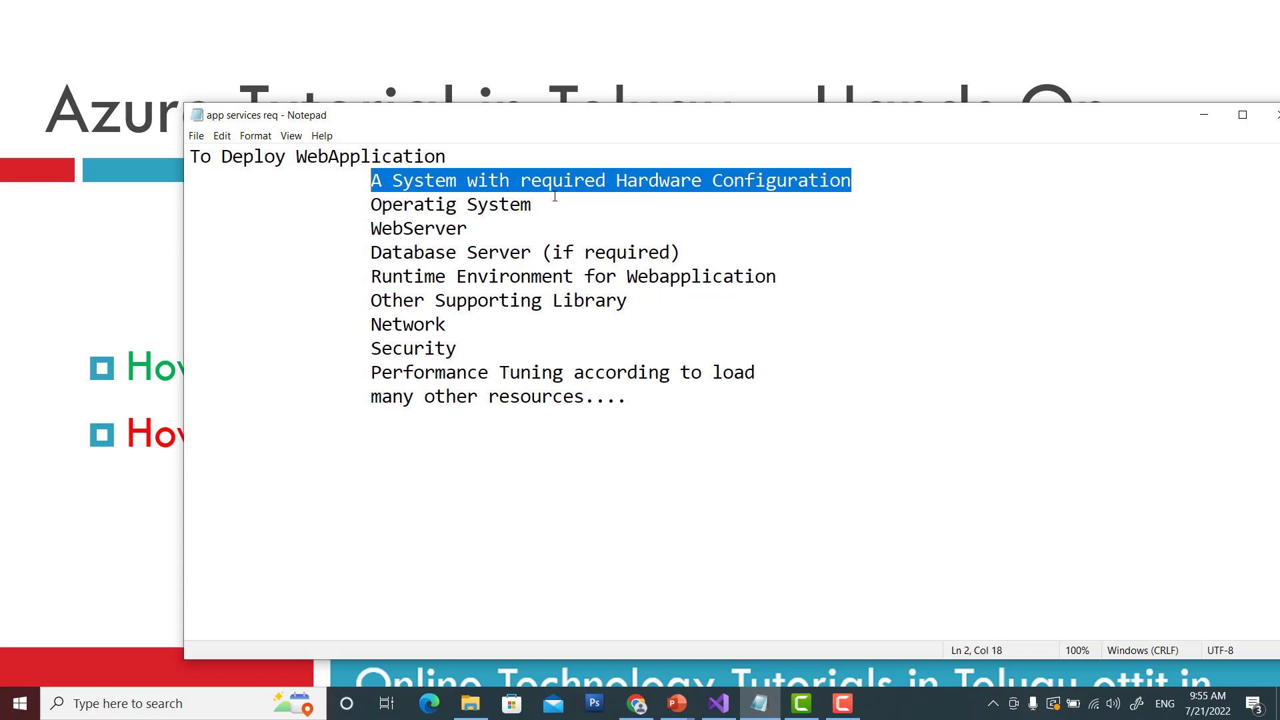
left_click(618, 195)
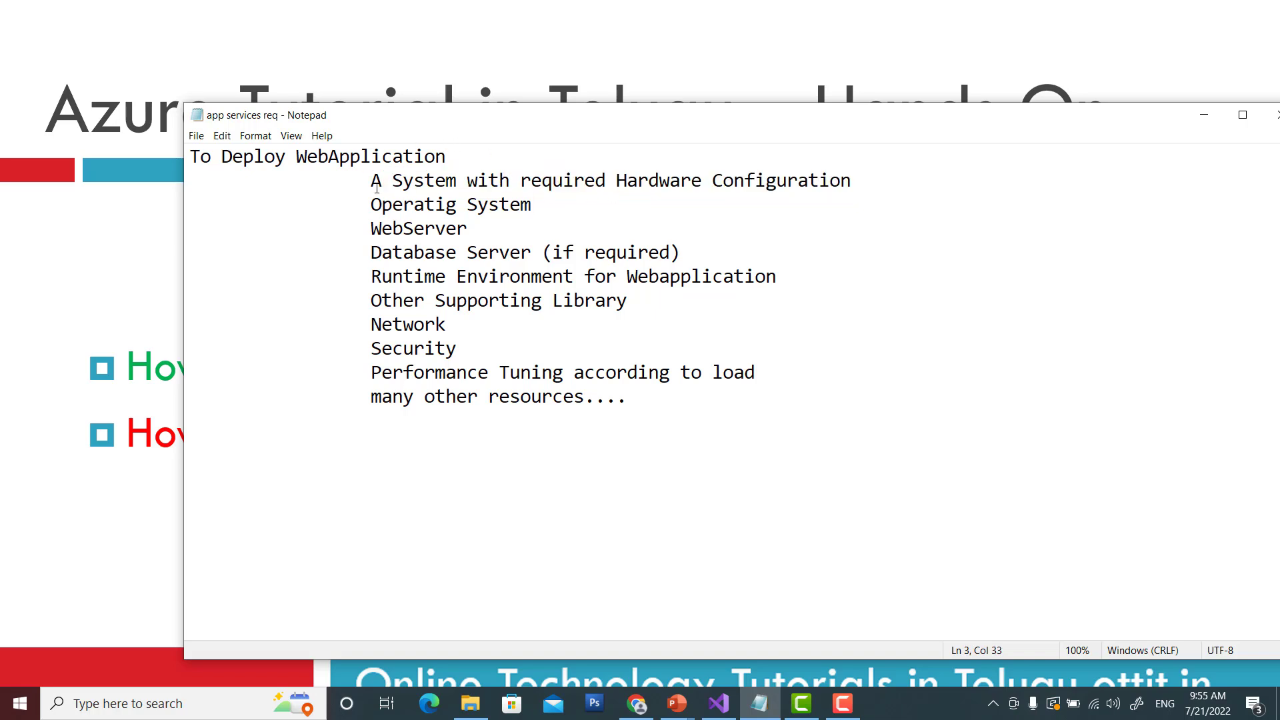
left_click_drag(367, 184, 888, 181)
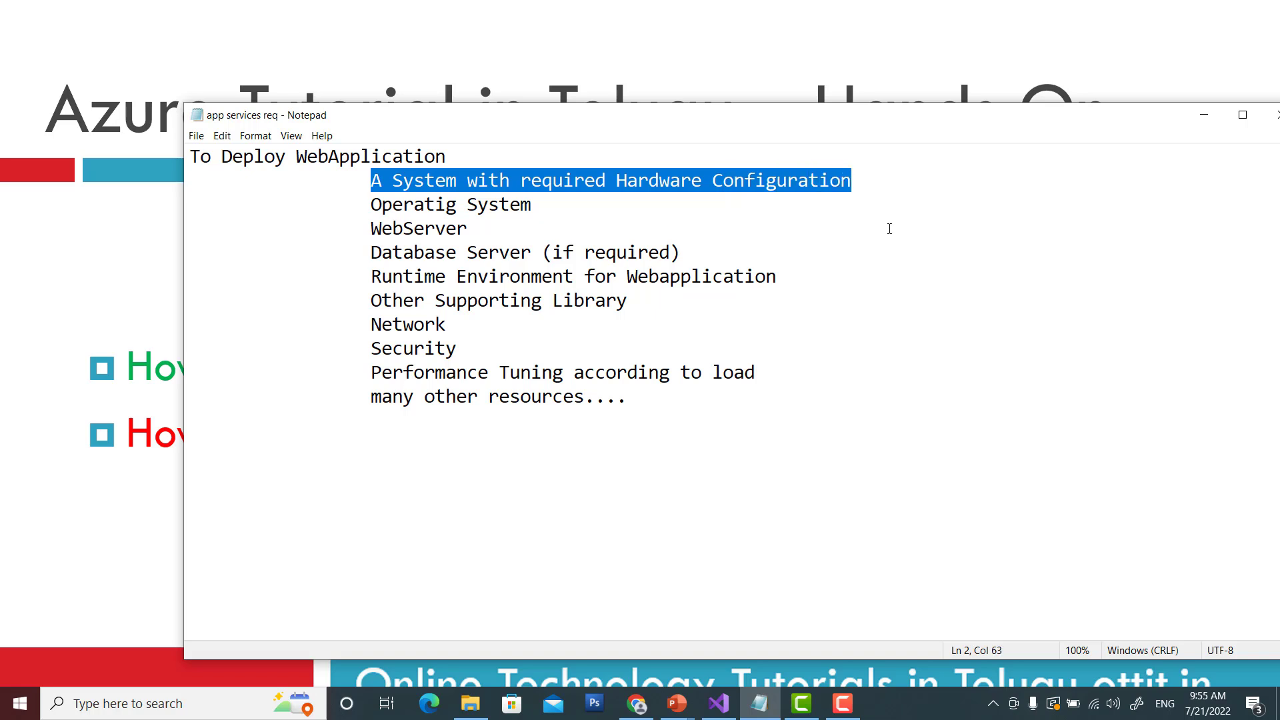
left_click_drag(364, 207, 541, 211)
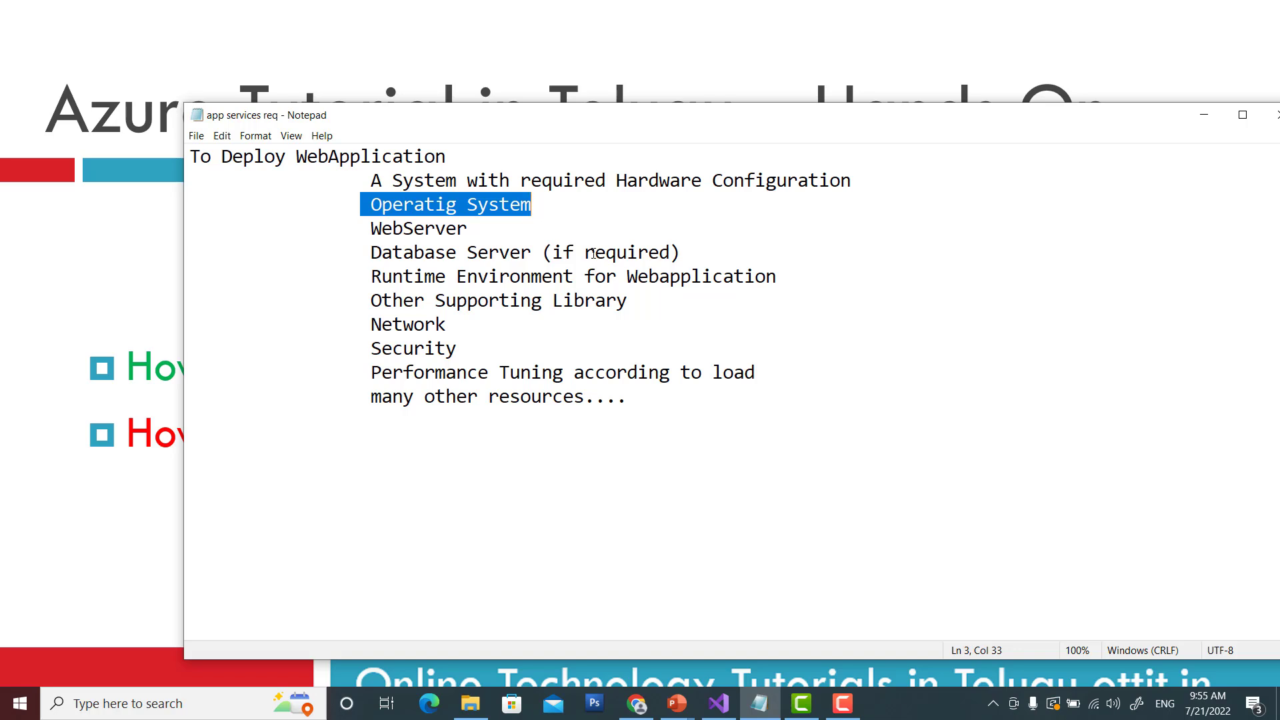
left_click(511, 206)
left_click_drag(369, 231, 473, 228)
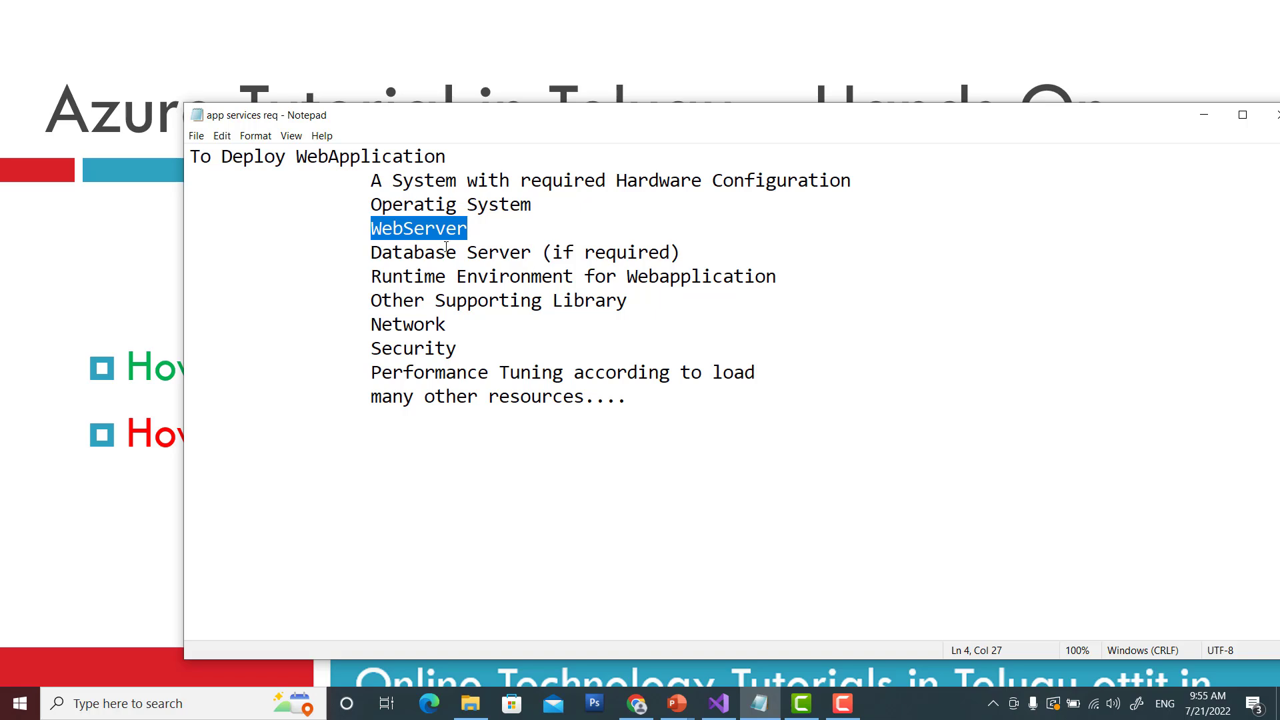
left_click_drag(370, 254, 533, 254)
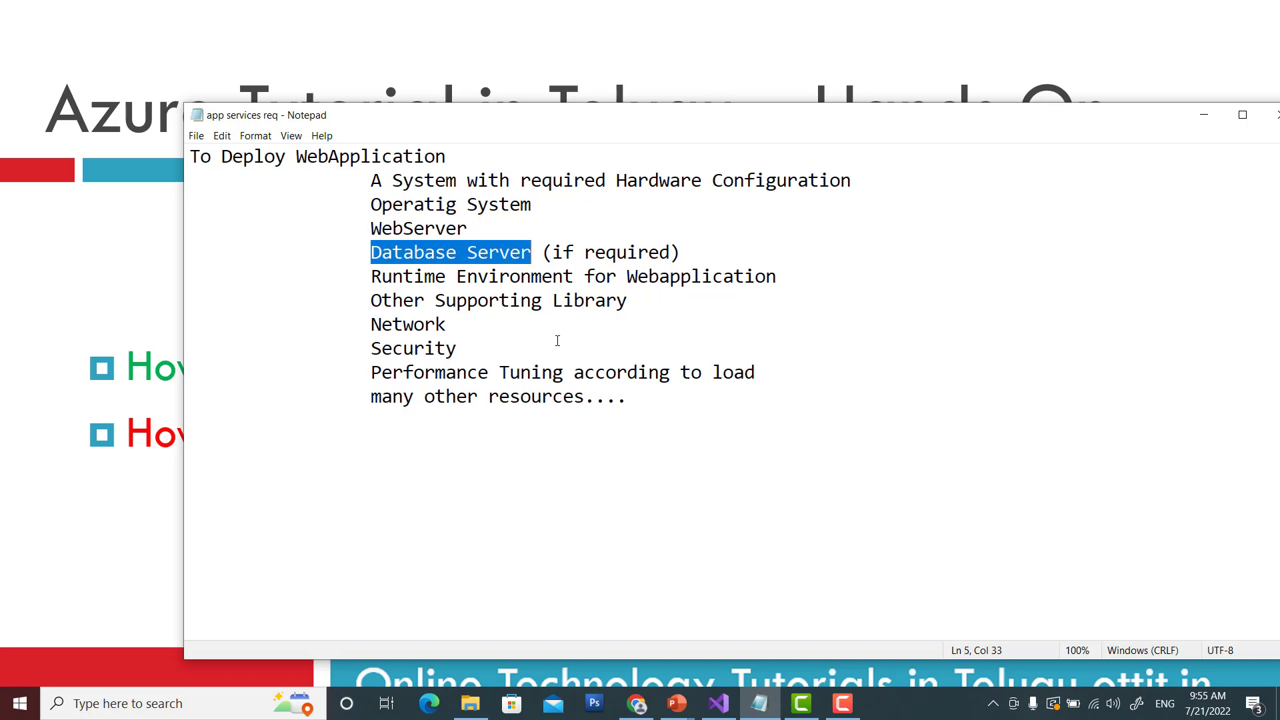
left_click(372, 254)
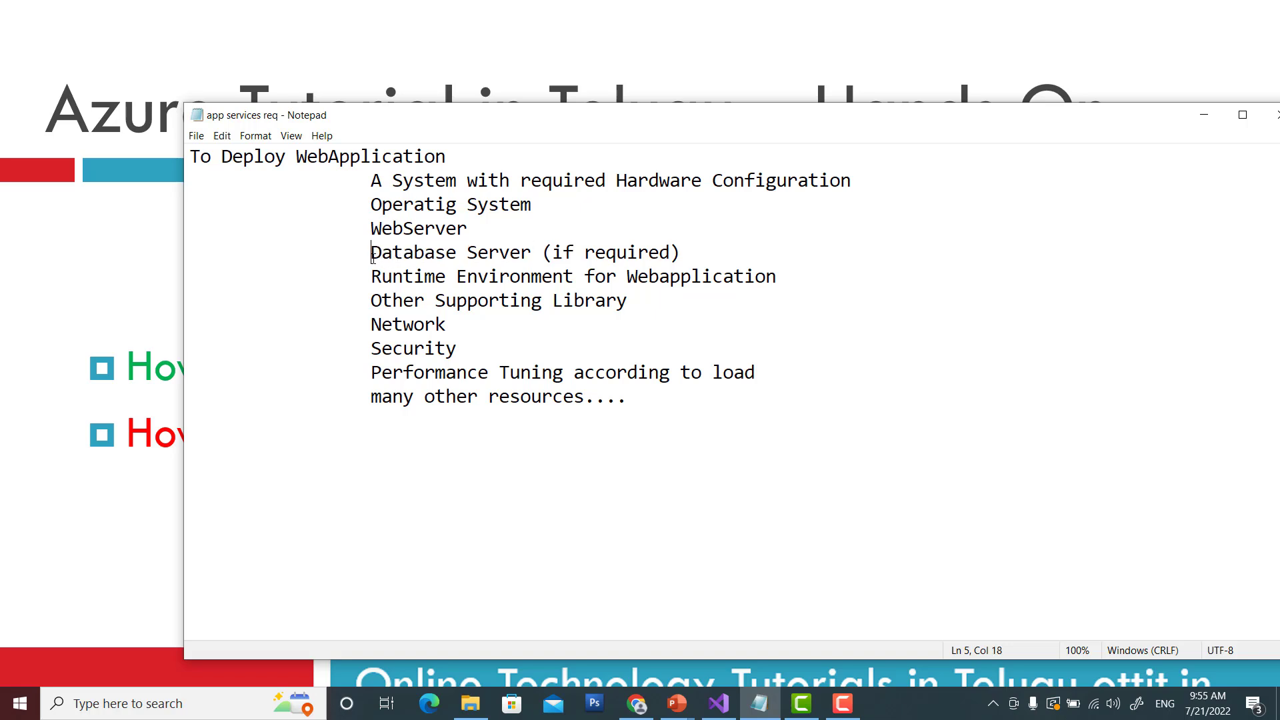
left_click_drag(372, 256, 530, 256)
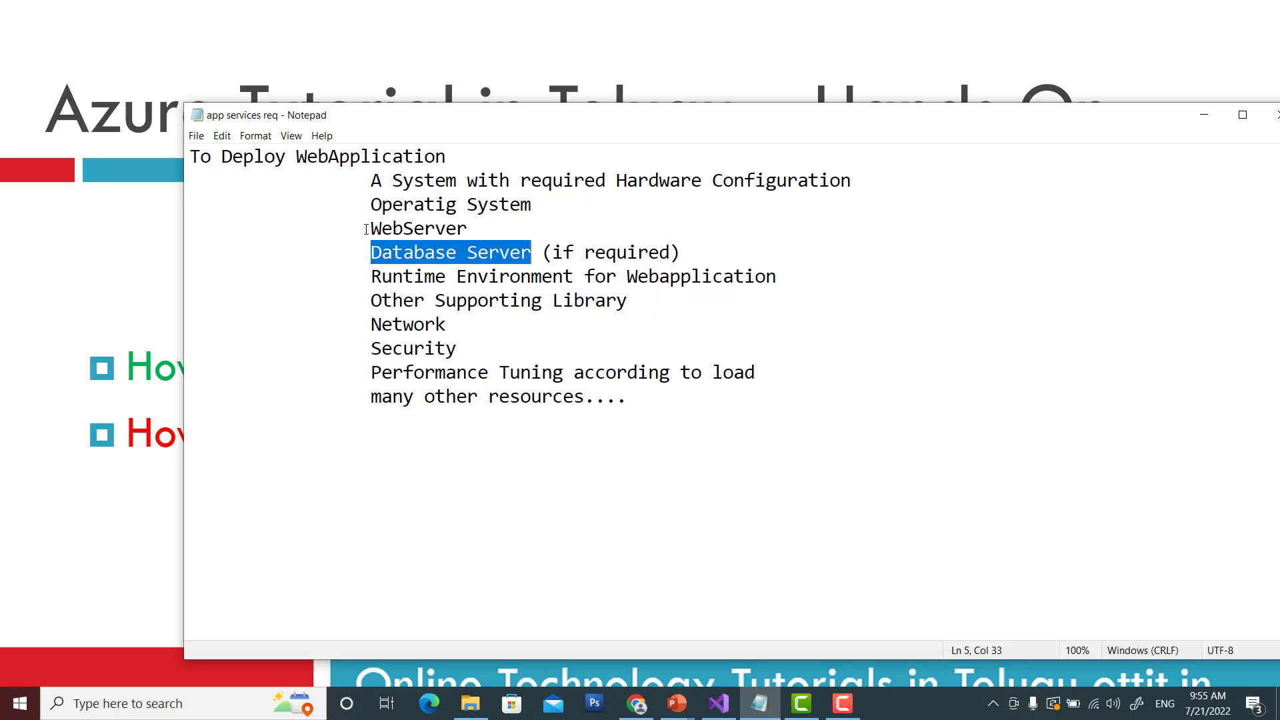
left_click_drag(366, 230, 492, 229)
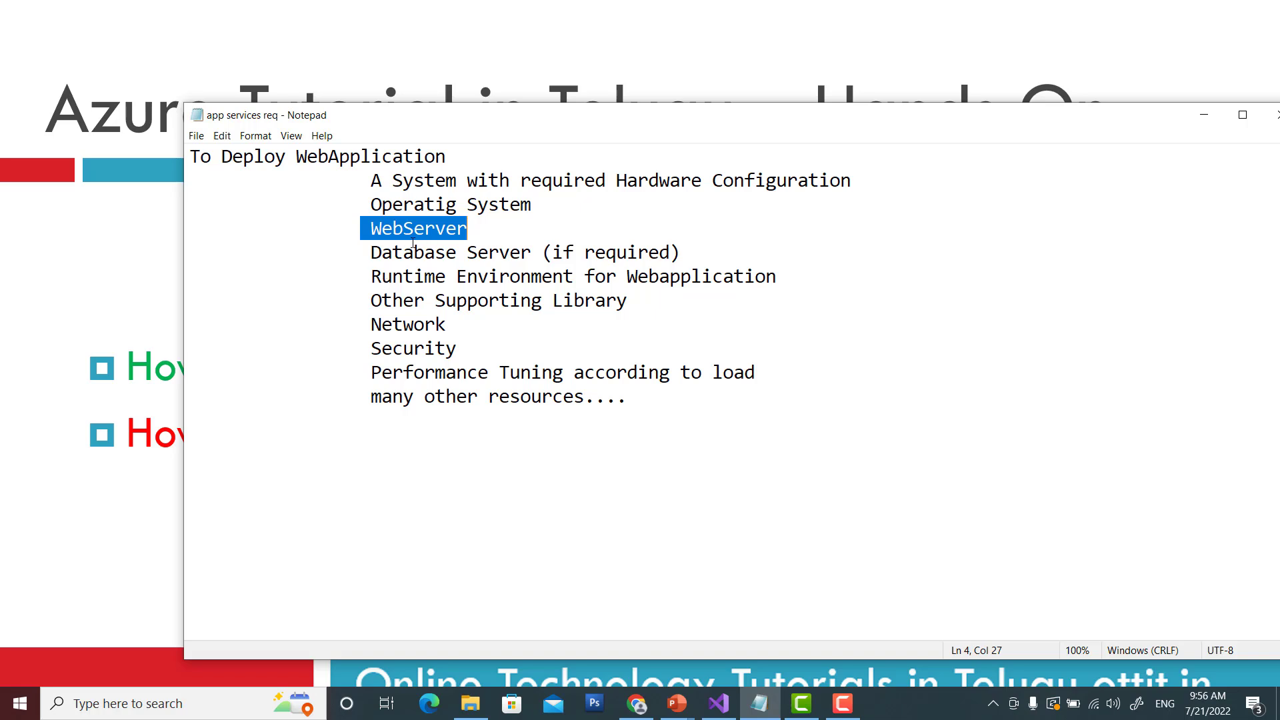
left_click_drag(364, 276, 792, 280)
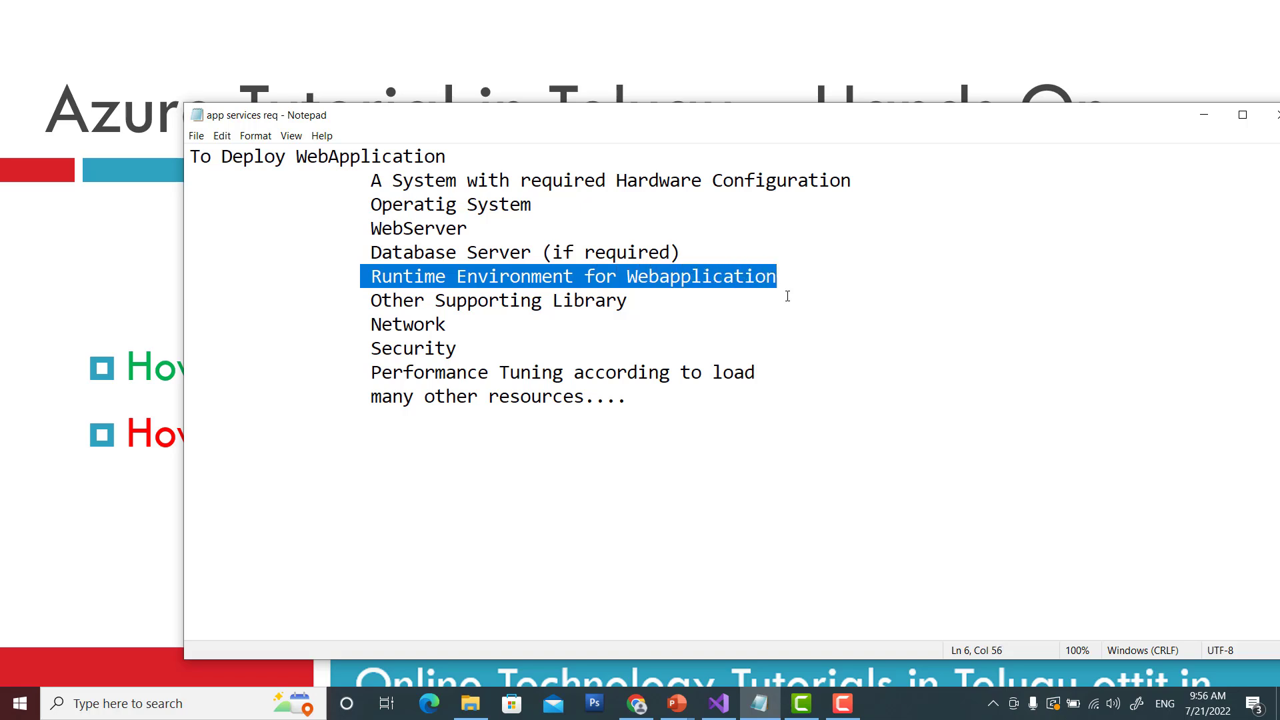
left_click(602, 324)
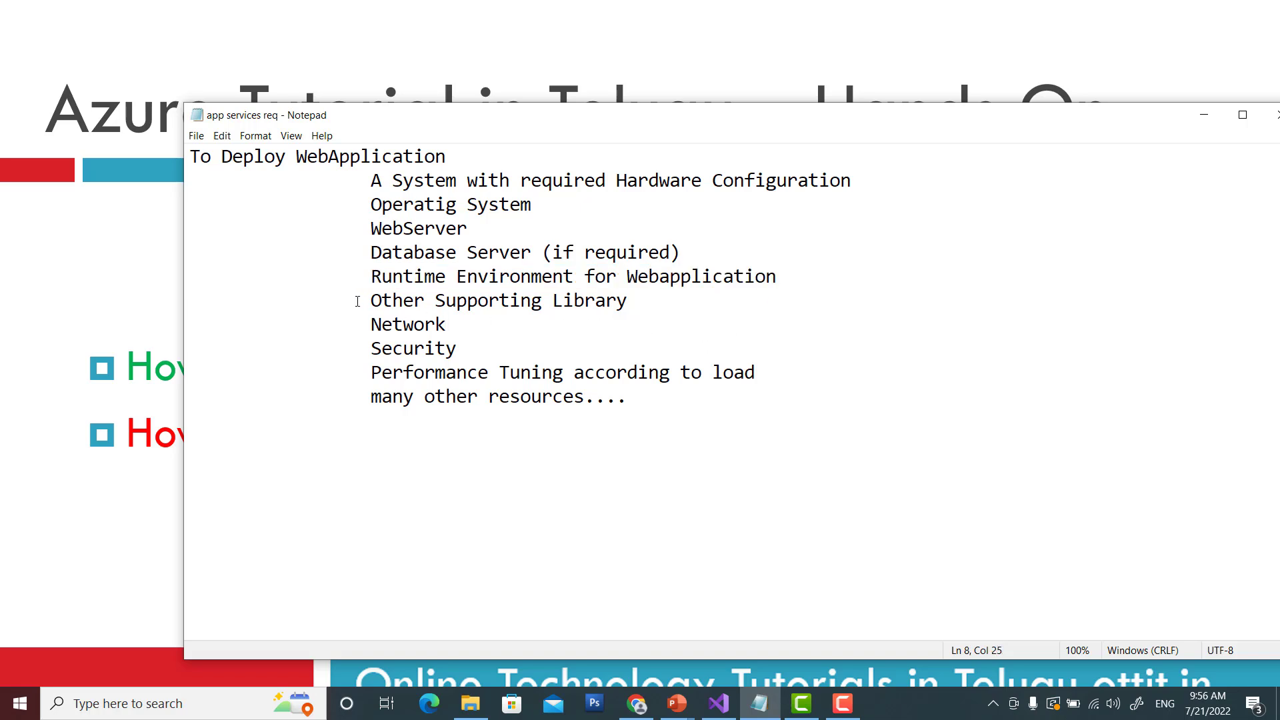
left_click_drag(360, 300, 654, 298)
left_click(481, 350)
left_click_drag(360, 324, 476, 324)
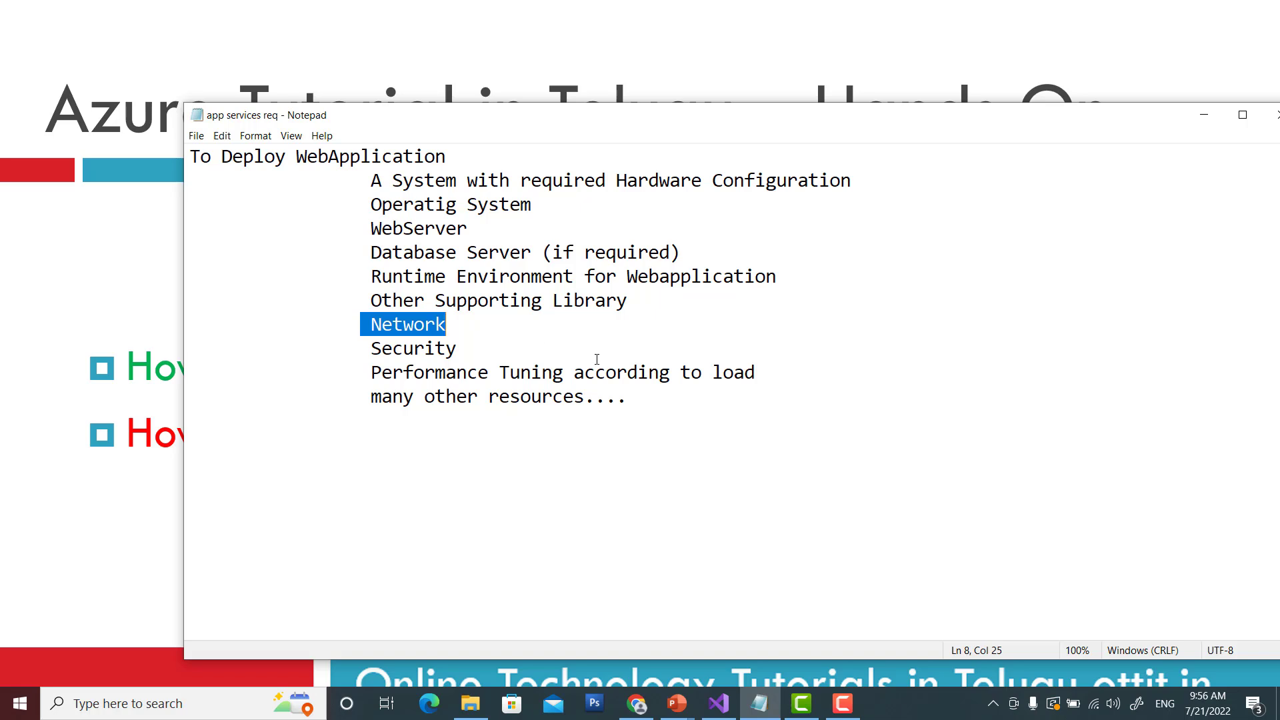
left_click(495, 352)
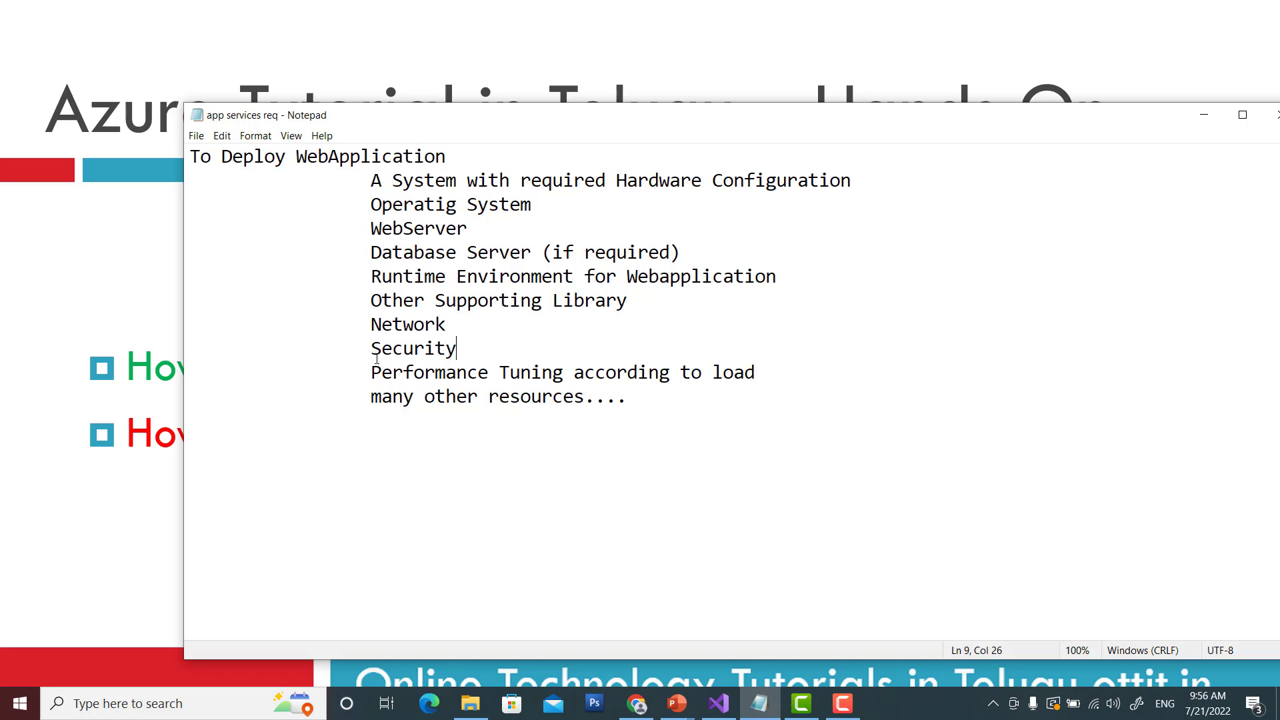
left_click_drag(369, 354, 500, 353)
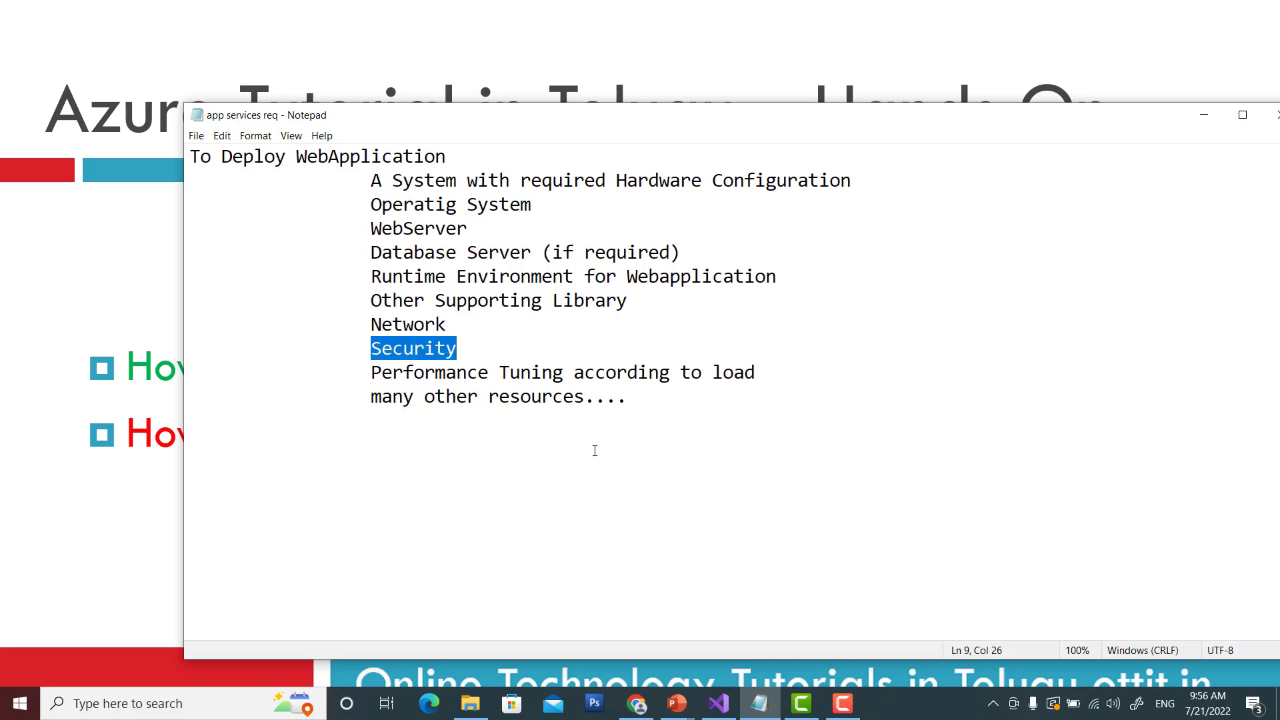
left_click(594, 396)
left_click_drag(372, 372, 765, 372)
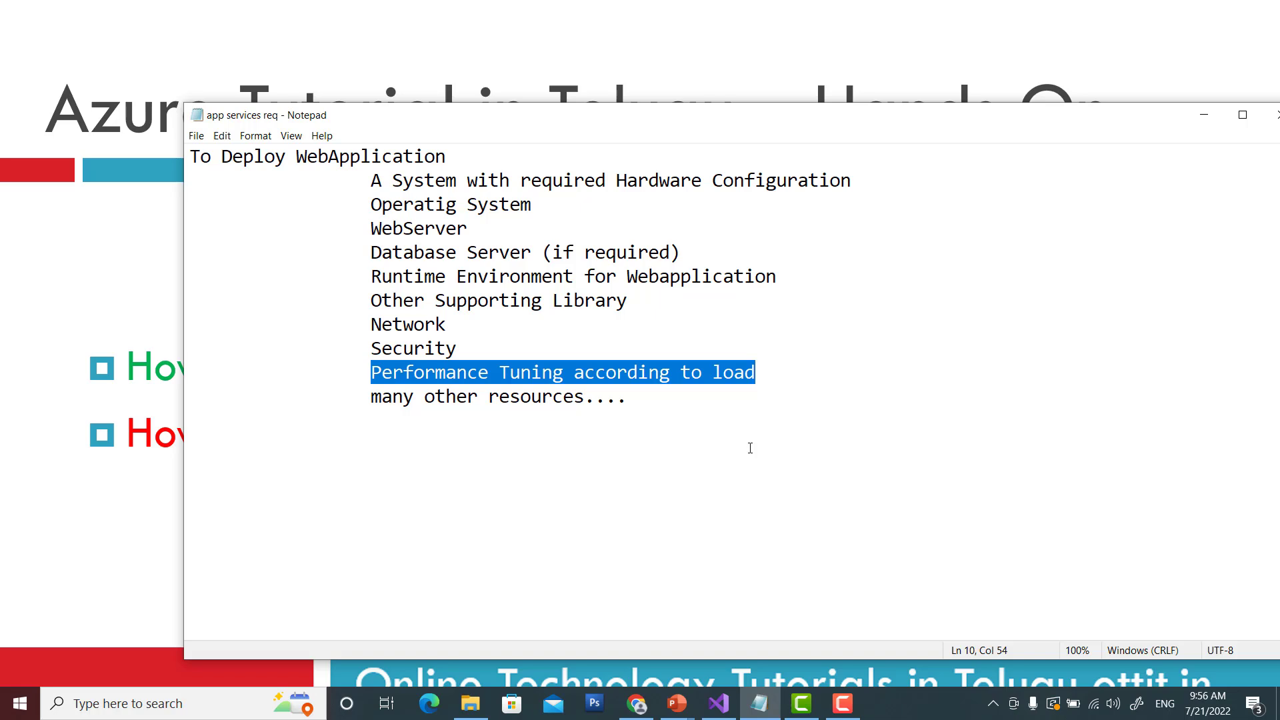
left_click(510, 400)
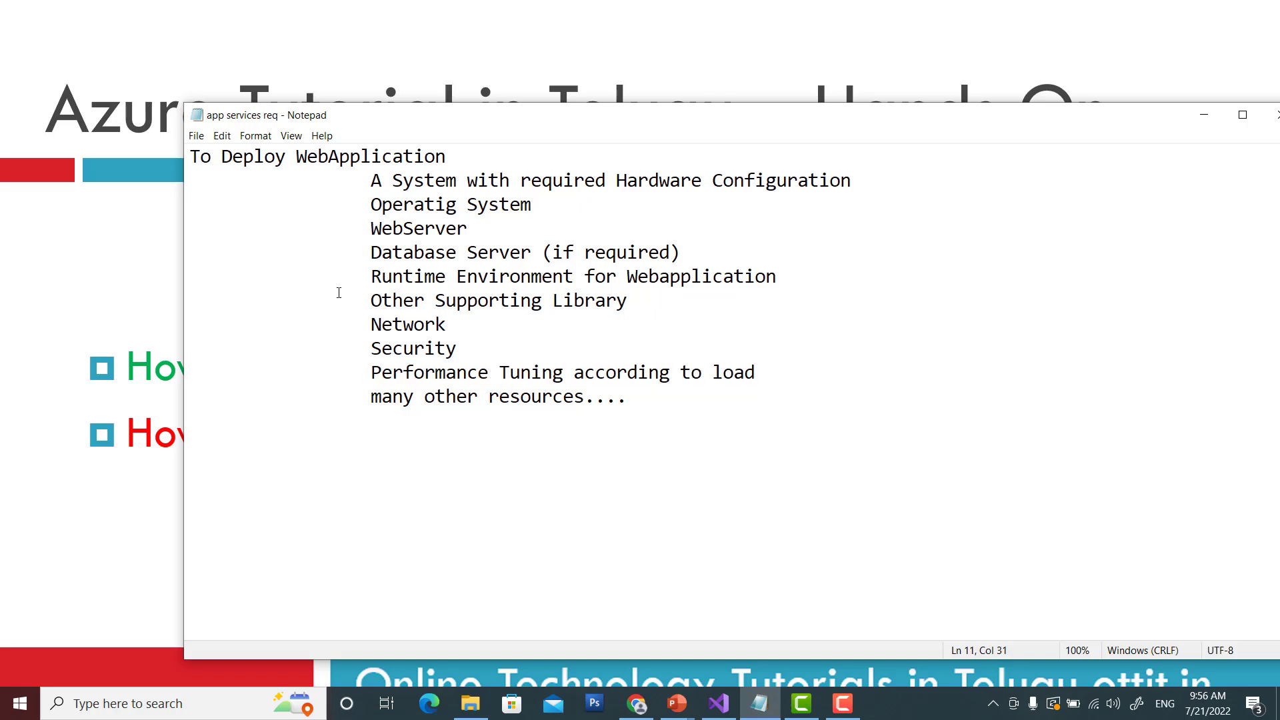
left_click_drag(349, 187, 776, 409)
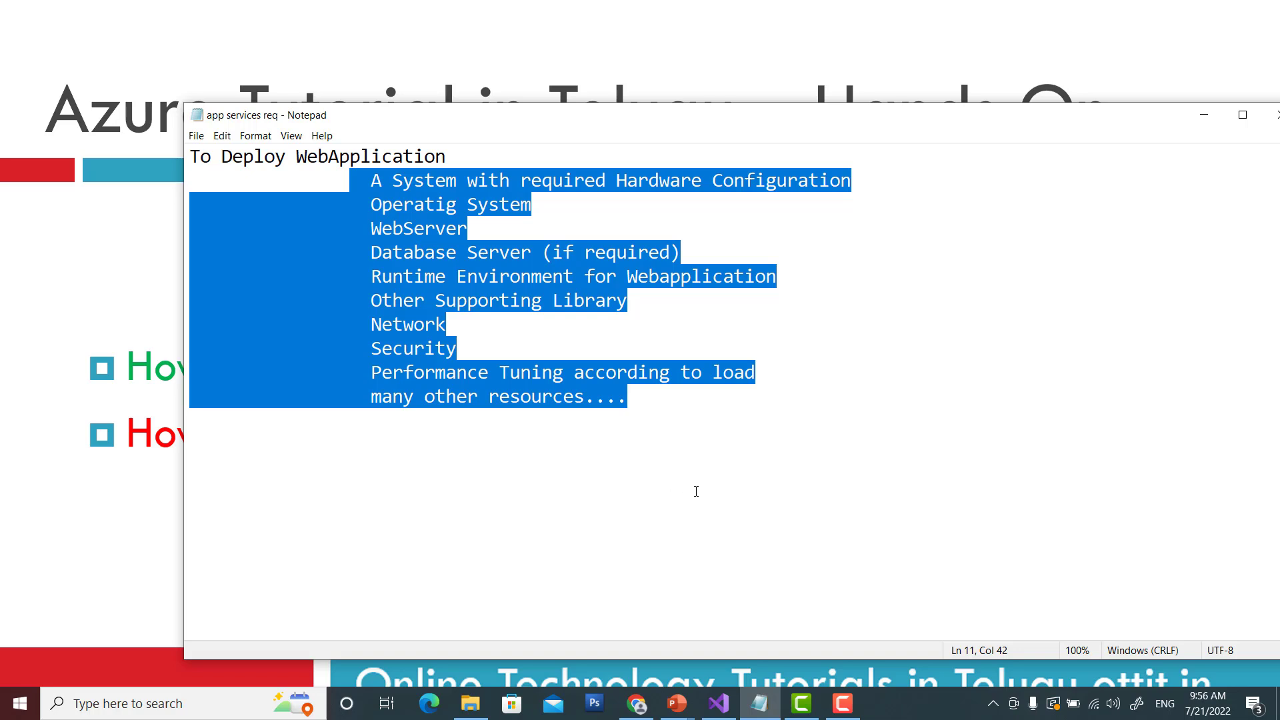
Highlight the requirements list through 'many other resources' and add blank lines below it
left_click(467, 229)
left_click_drag(353, 184, 747, 434)
left_click(444, 209)
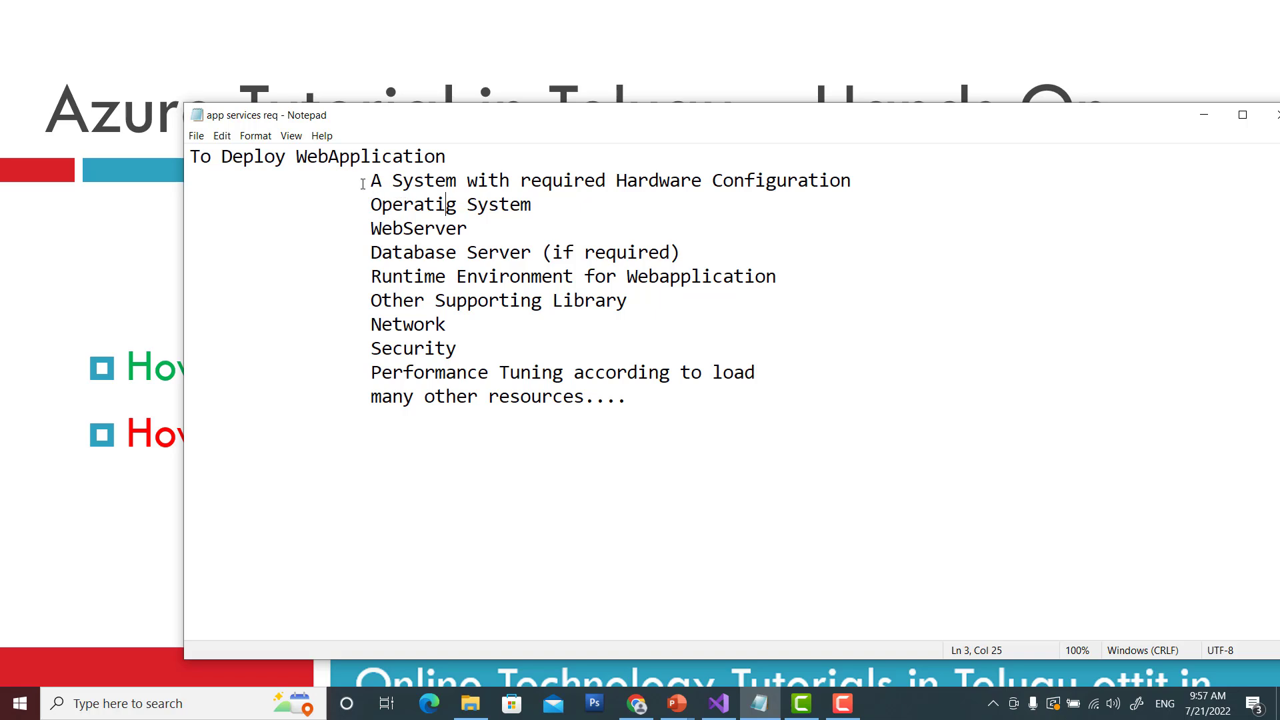
mouse_move(361, 180)
left_mouse_down()
mouse_move(866, 210)
mouse_move(738, 422)
left_mouse_up()
key("ctrl+c")
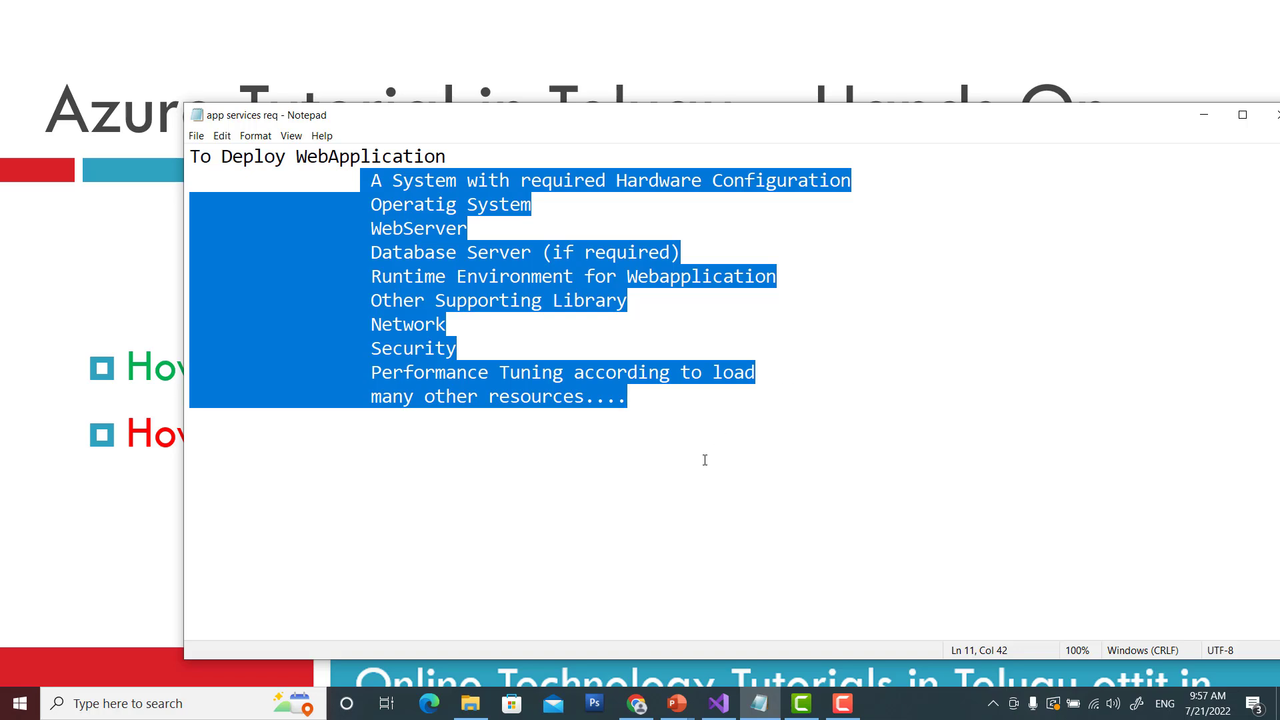
left_click(623, 322)
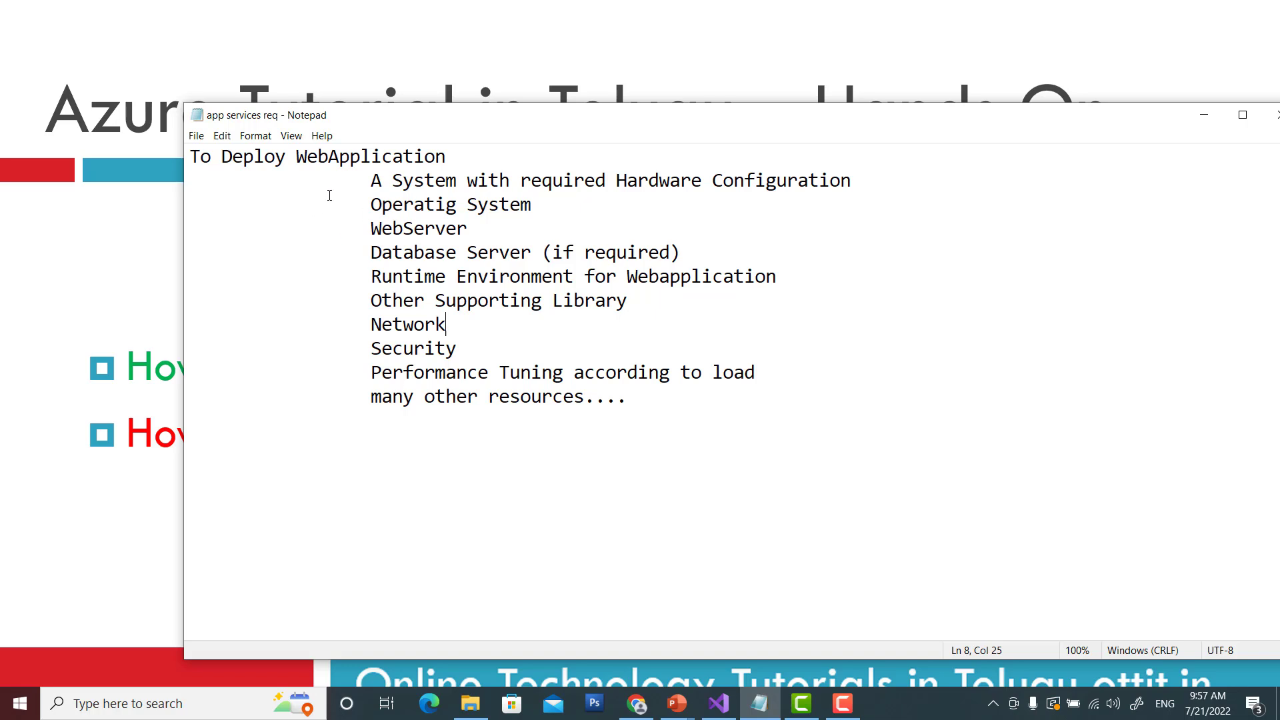
left_click_drag(337, 178, 637, 396)
key("ctrl+v")
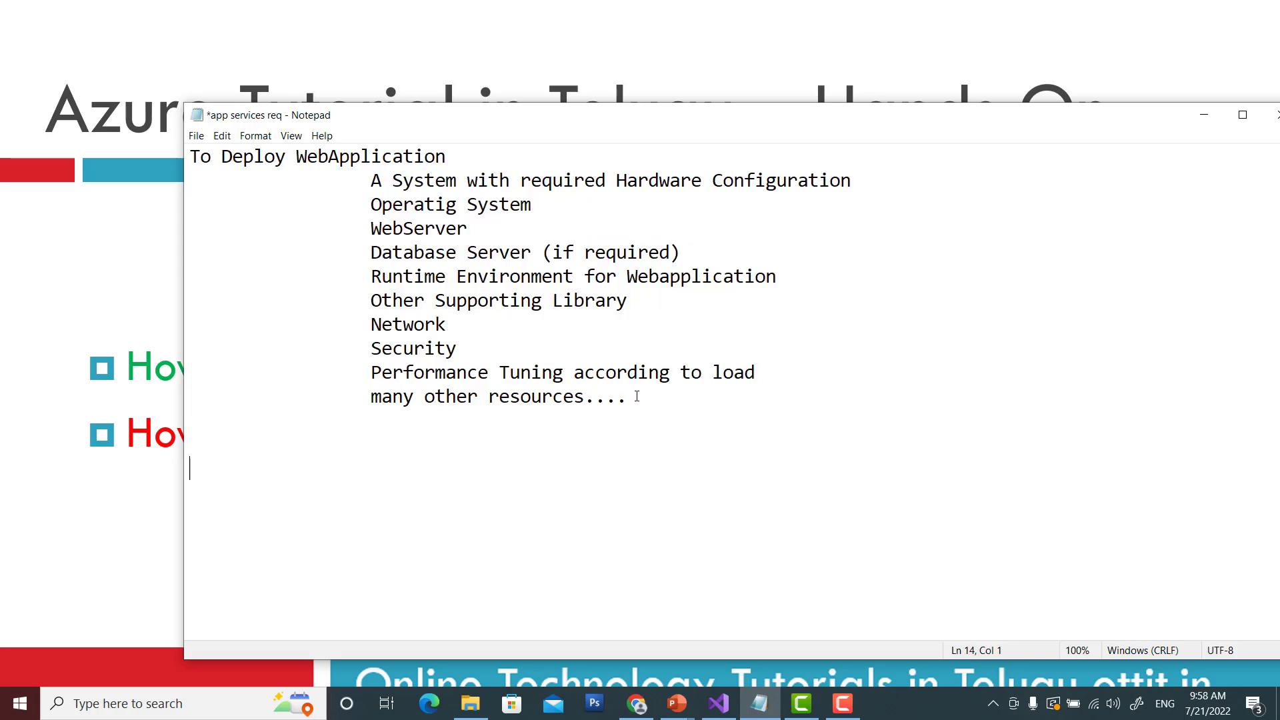
Minimize Notepad and advance the slide show to the web, mobile and API apps slide
left_click(1204, 114)
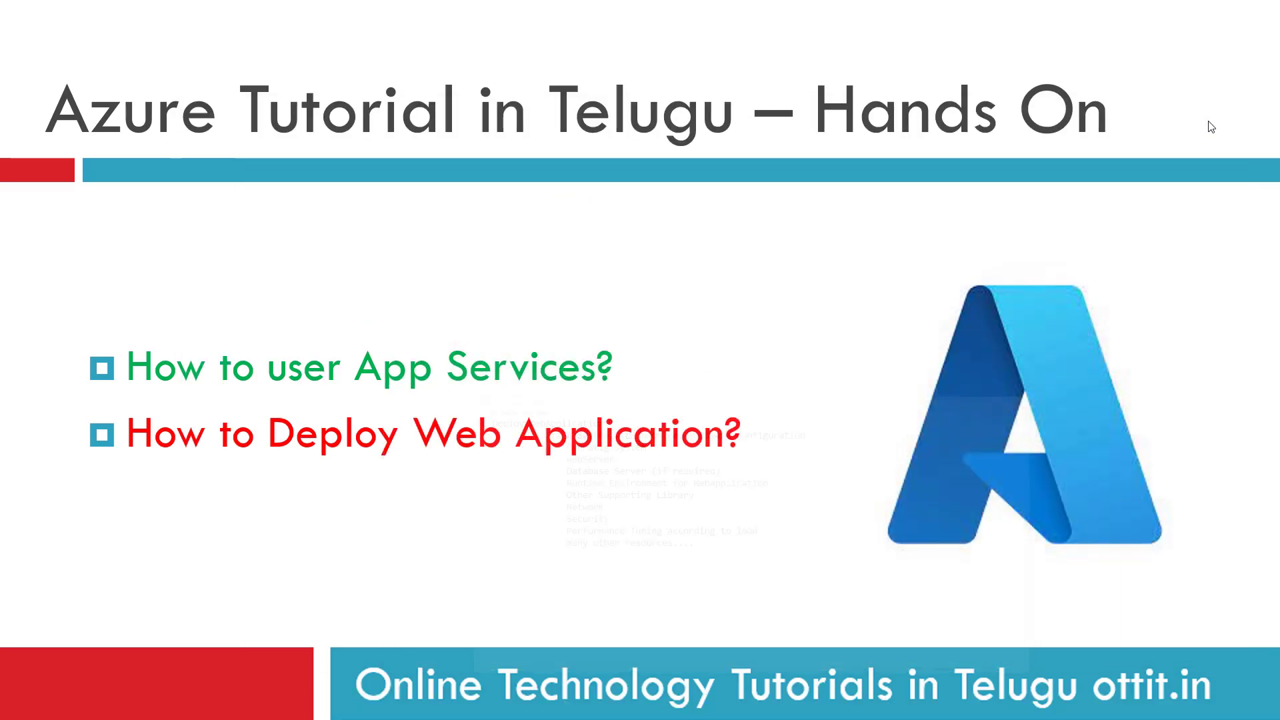
left_click(505, 517)
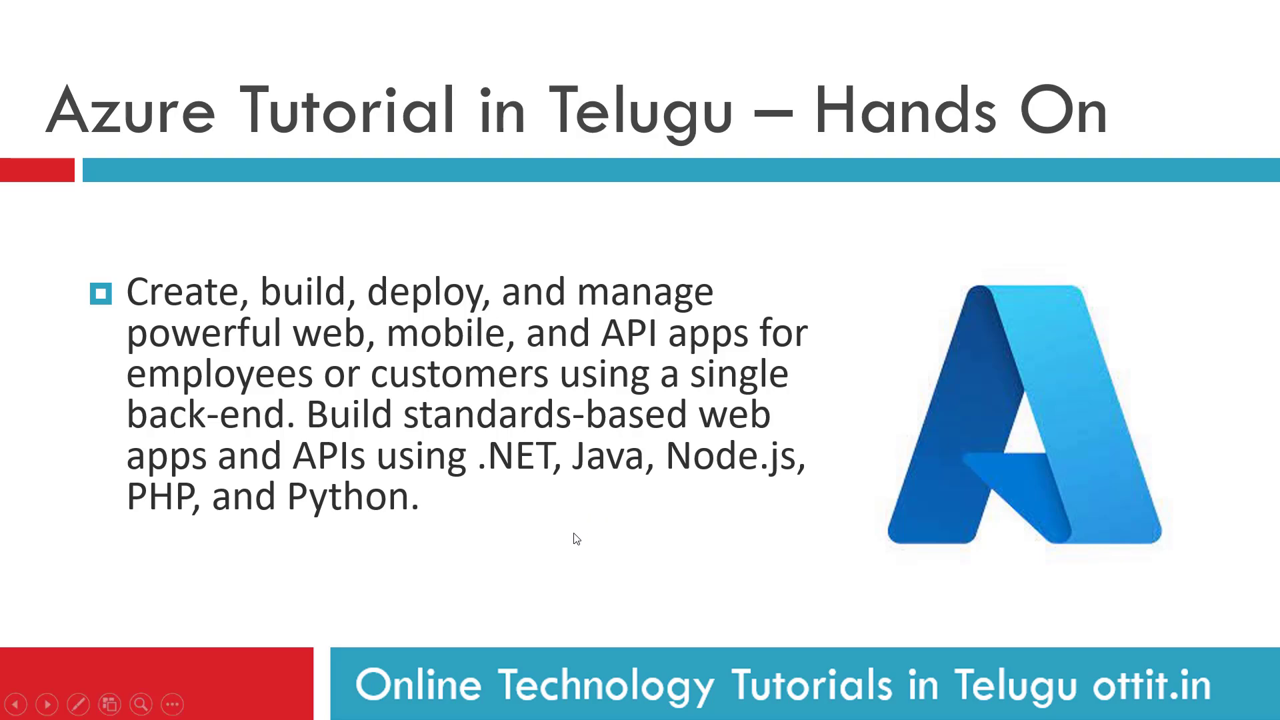
Advance the slide show's last point before moving to the Azure portal Home page
left_click(577, 539)
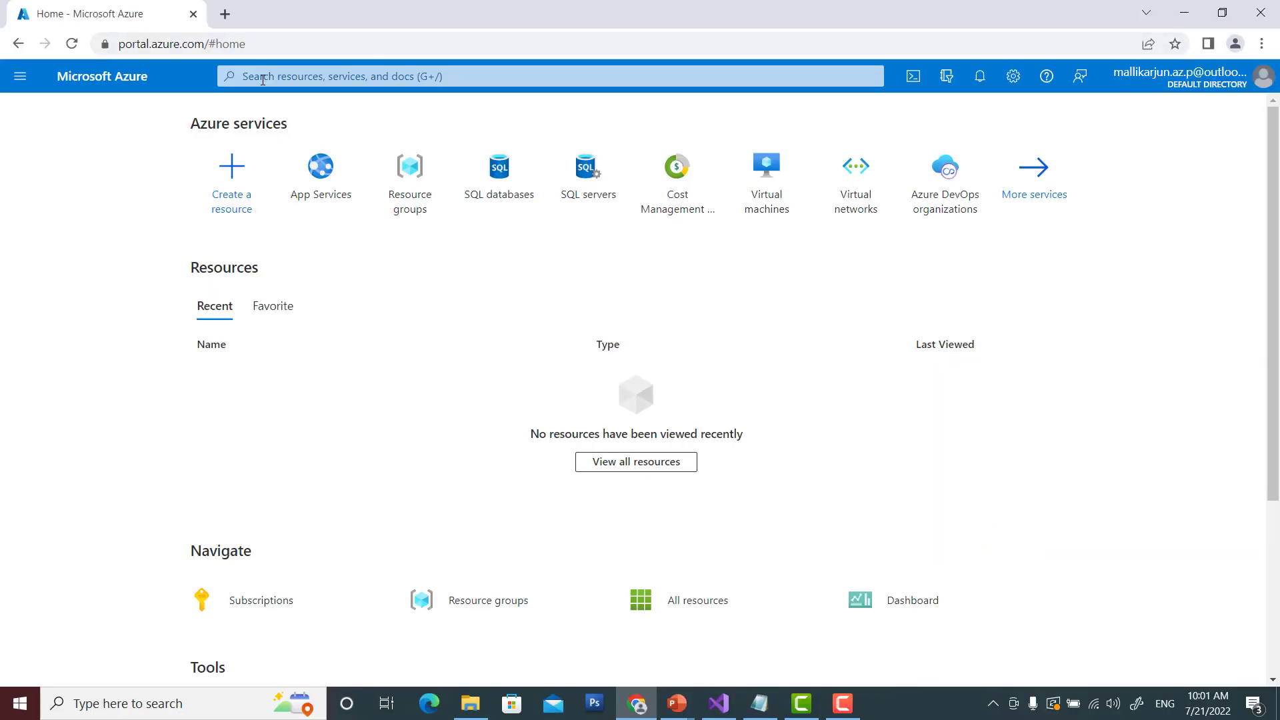
Search the portal for 'app' and open the App Services page
left_click(263, 78)
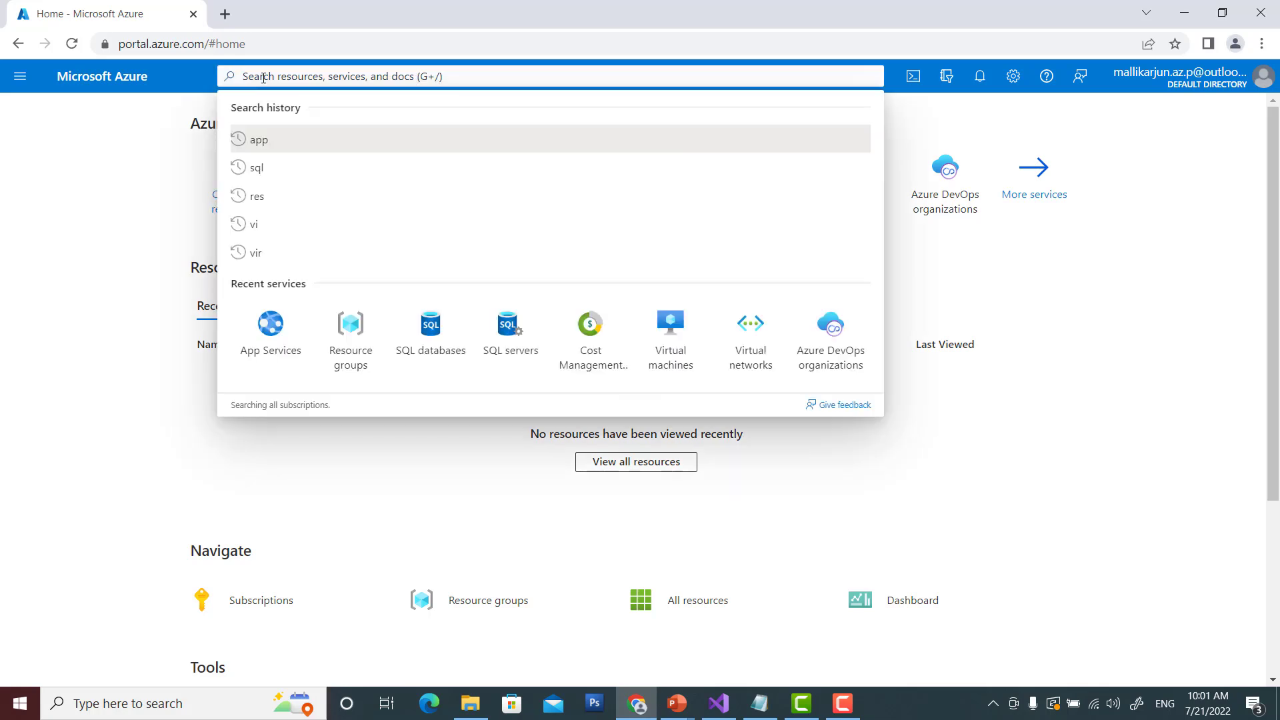
type("app")
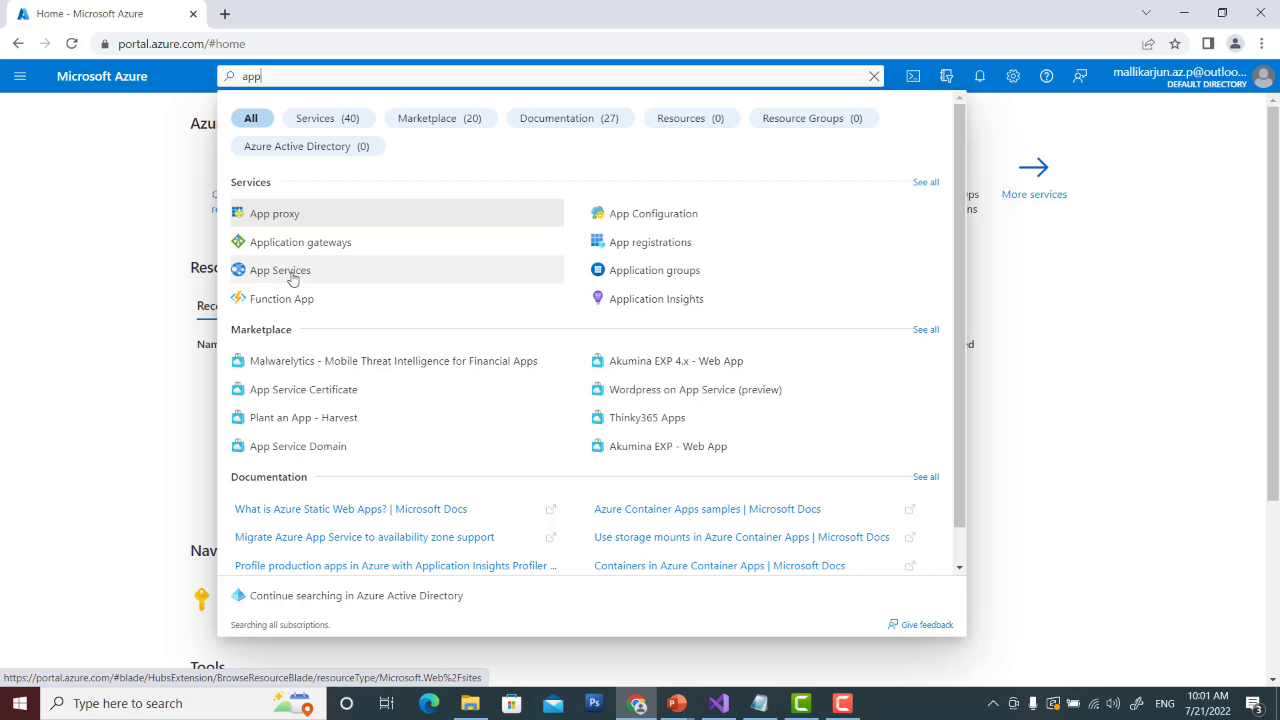
left_click(292, 279)
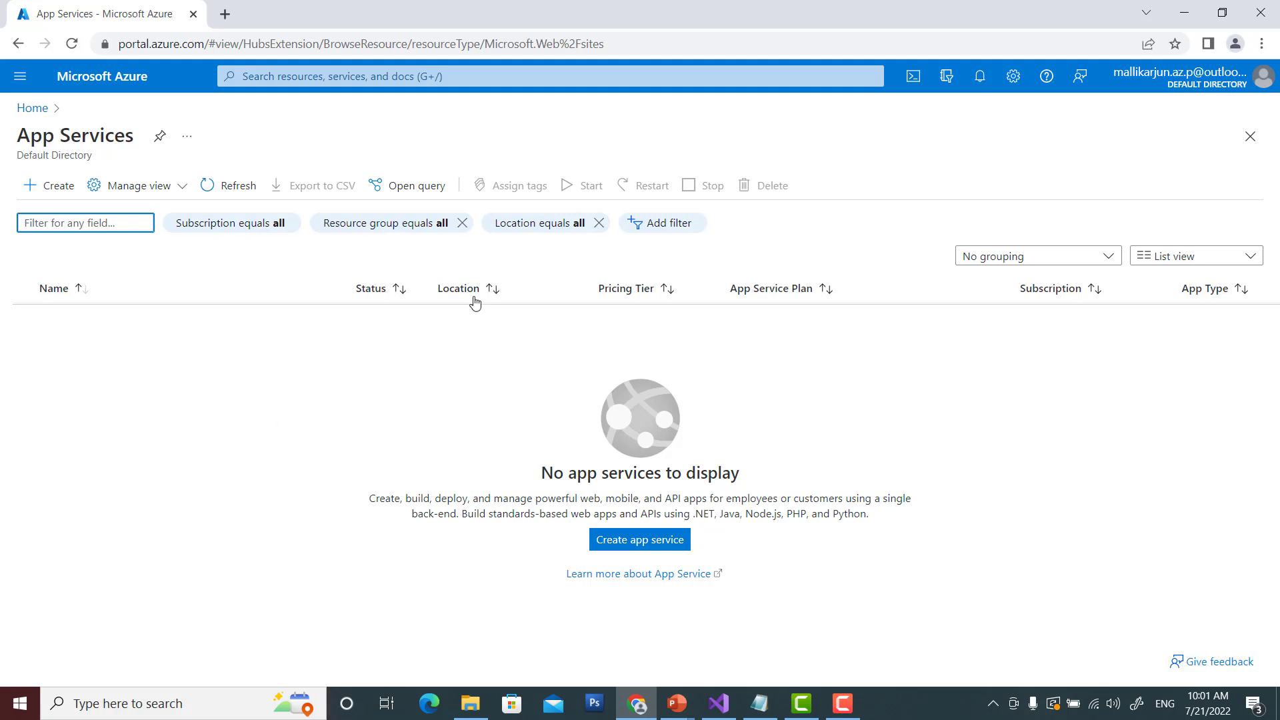
Start a new web app and create the resource group 'myapprg' for it
left_click(646, 545)
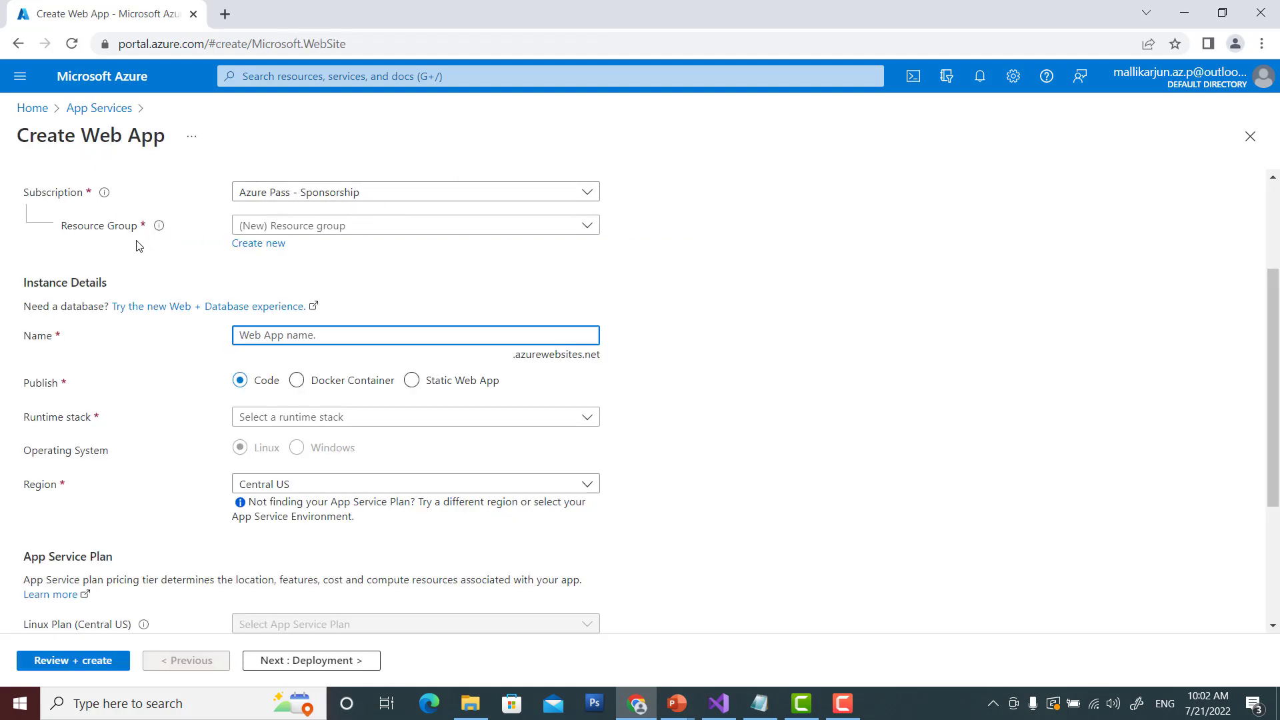
left_click(588, 228)
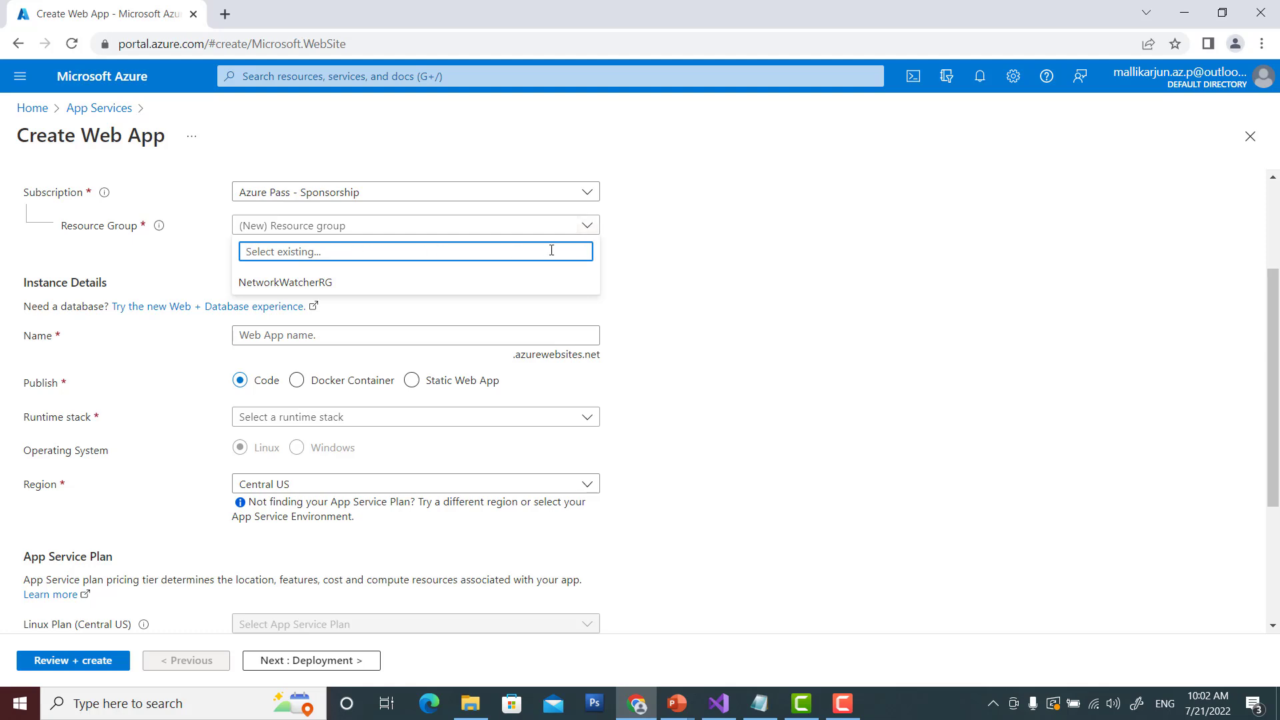
left_click(682, 246)
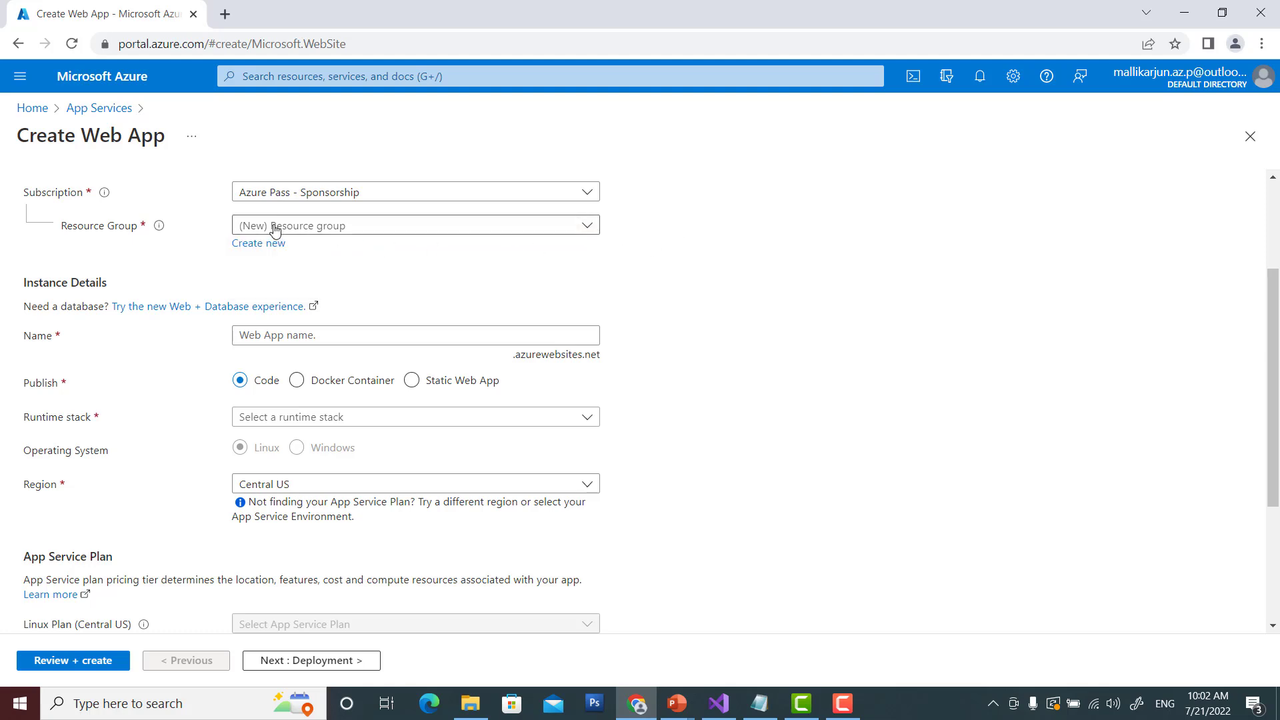
left_click(260, 243)
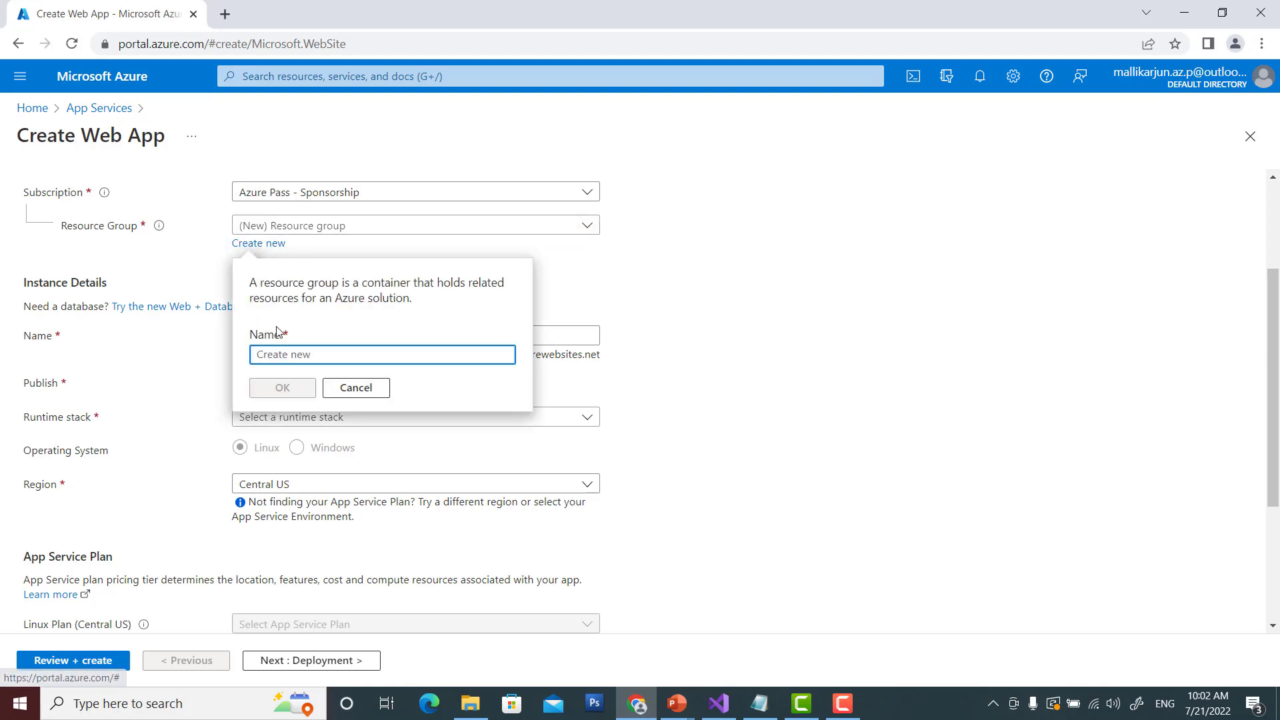
type("myap")
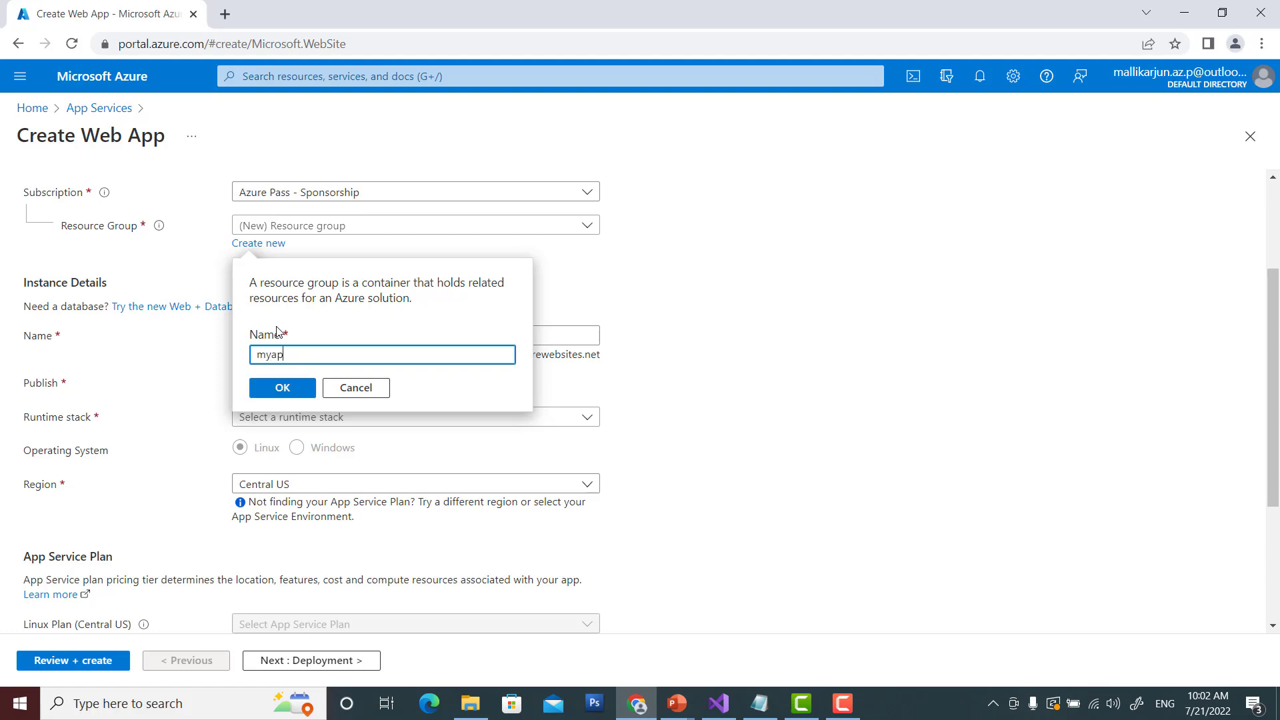
type("prg")
left_click(279, 396)
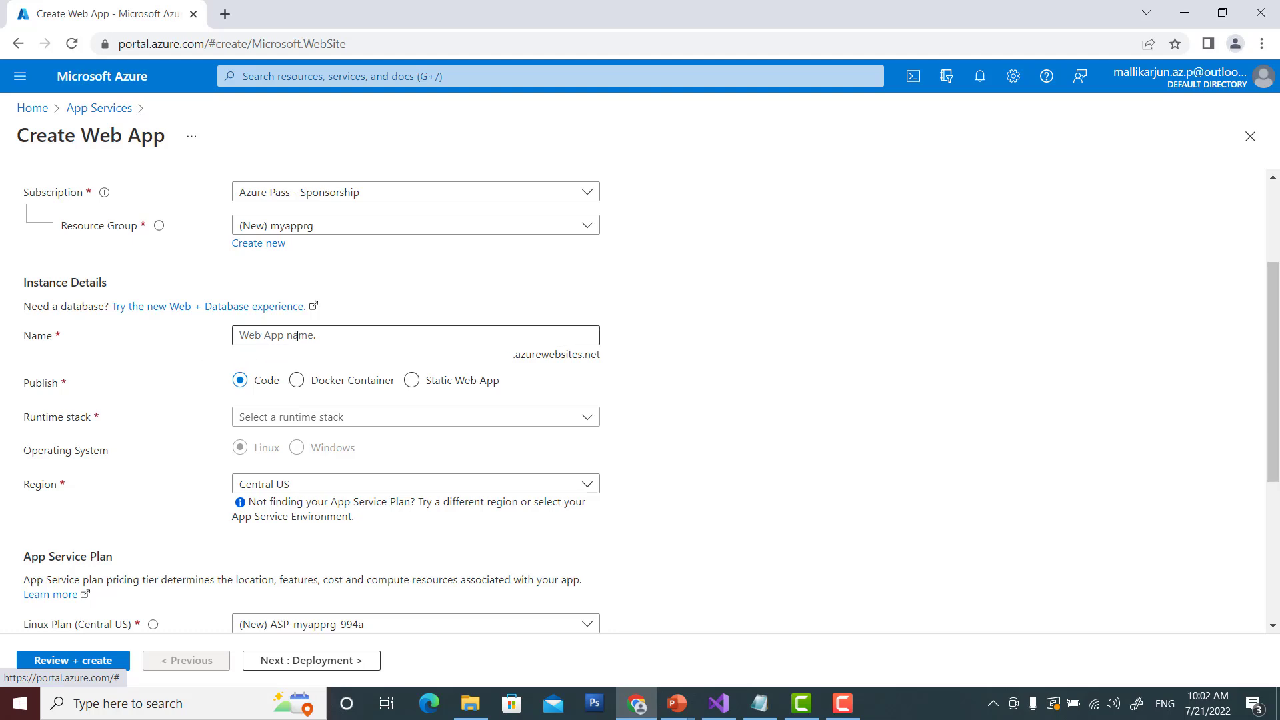
scroll(315, 334, "down", 1)
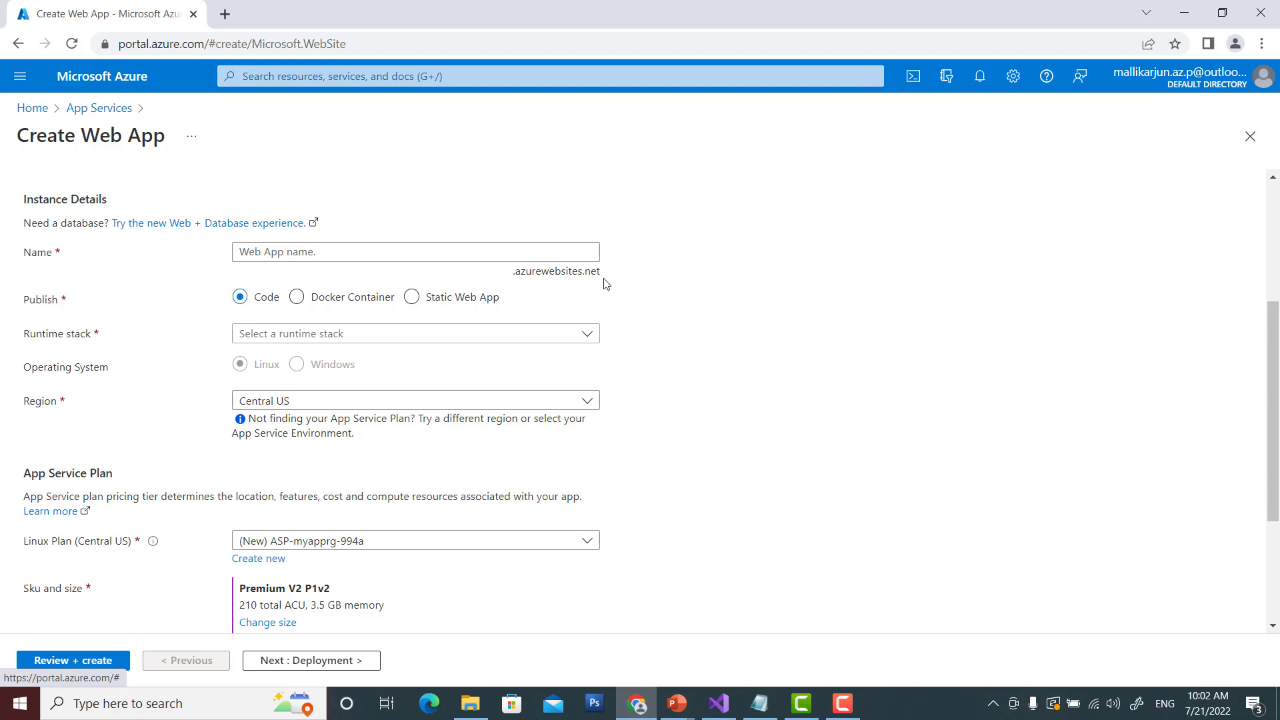
Name the web app 'myonlinemart' and confirm the name is available
left_click(271, 253)
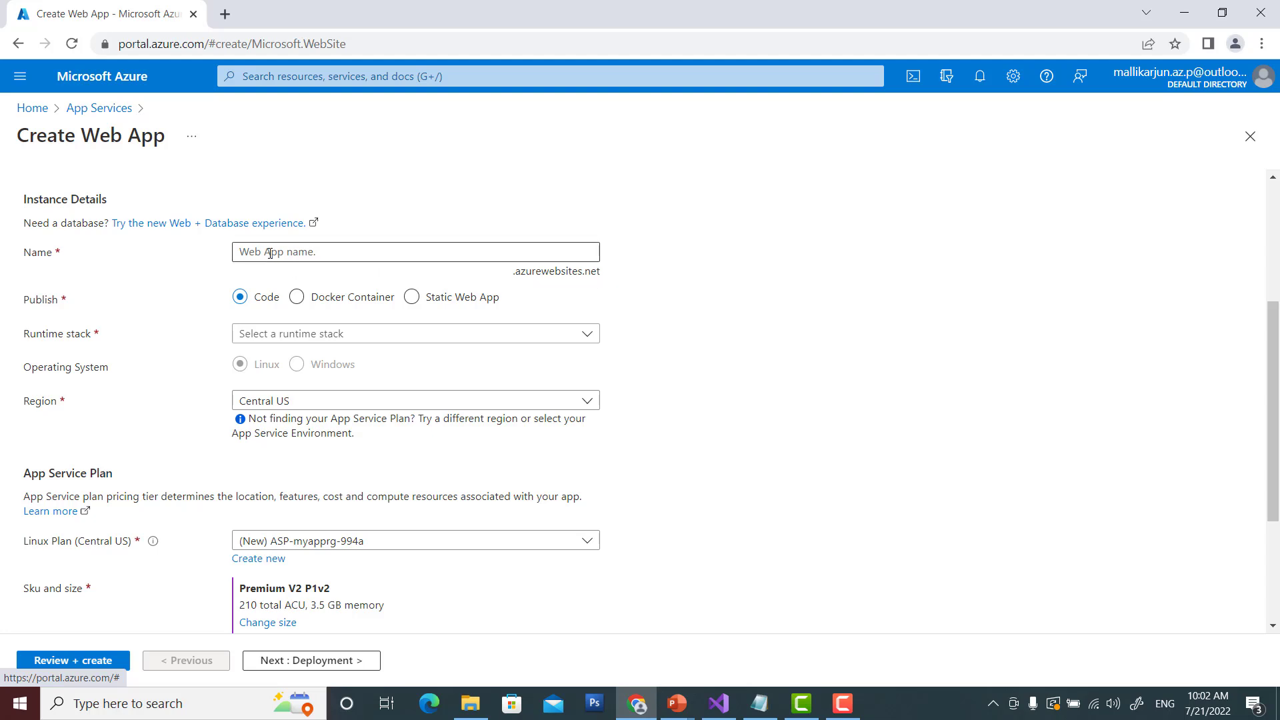
left_click(268, 252)
type("my")
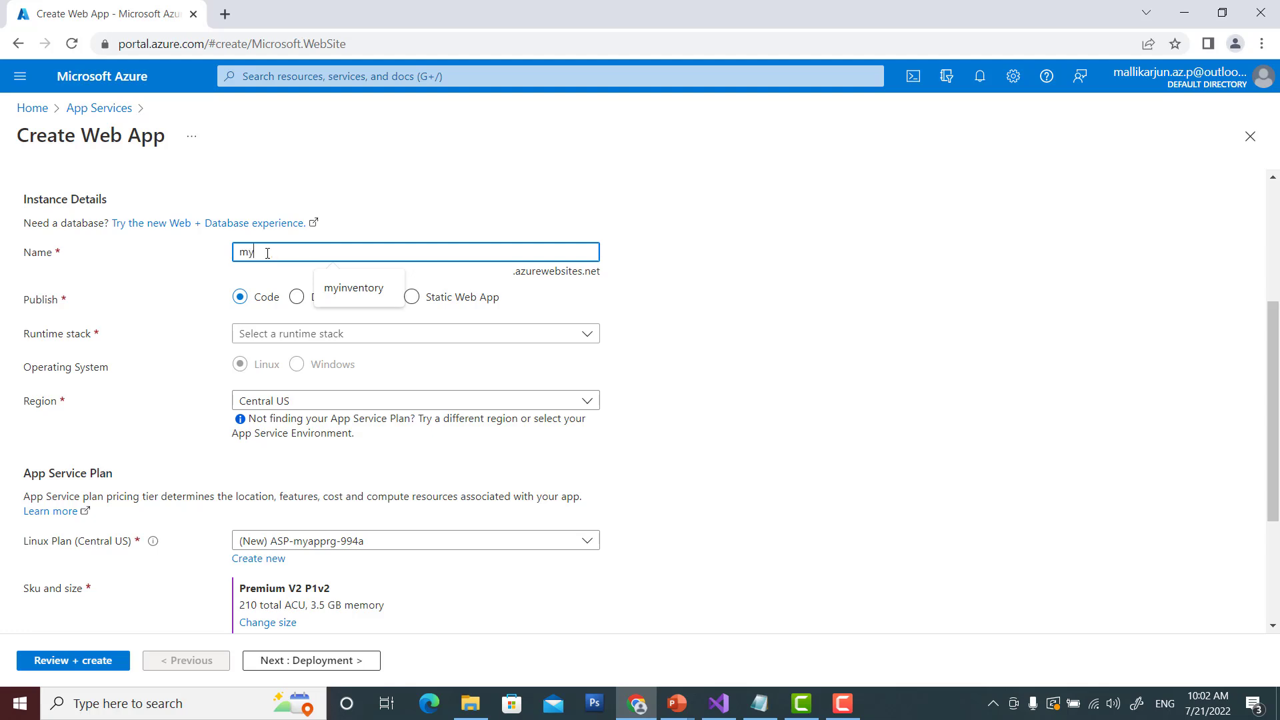
type("onlinemart")
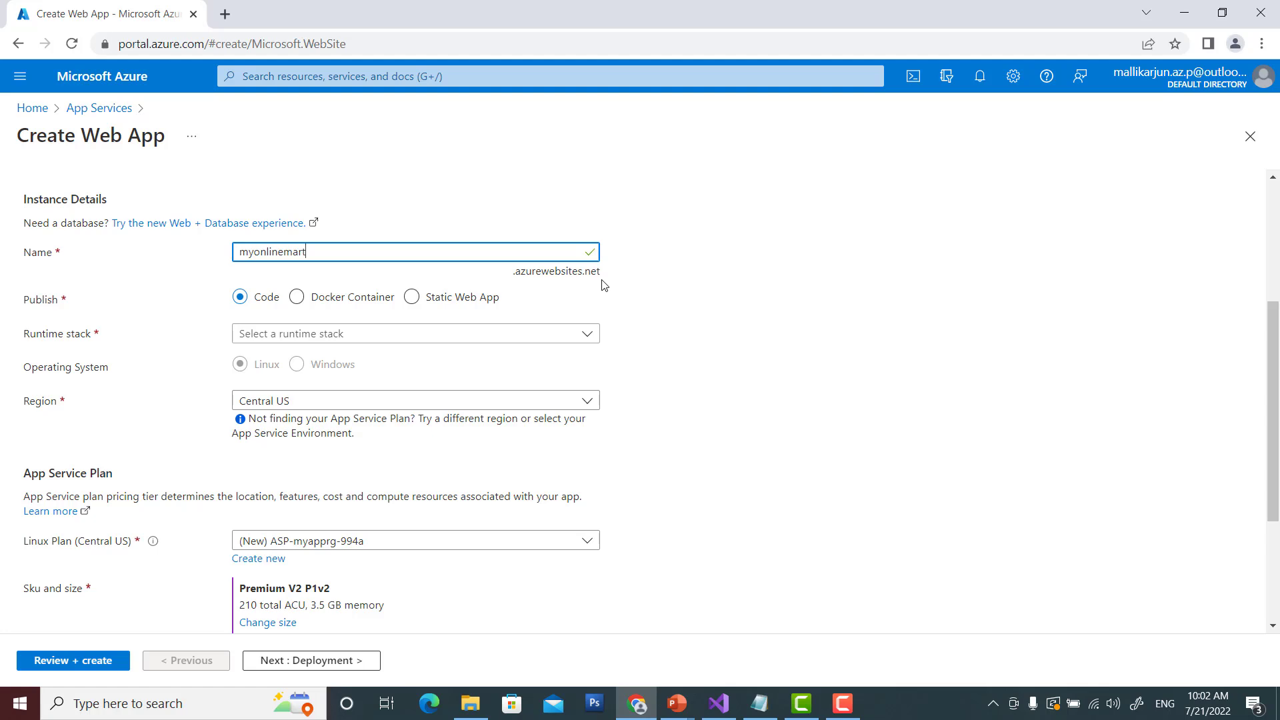
scroll(733, 336, "down", 3)
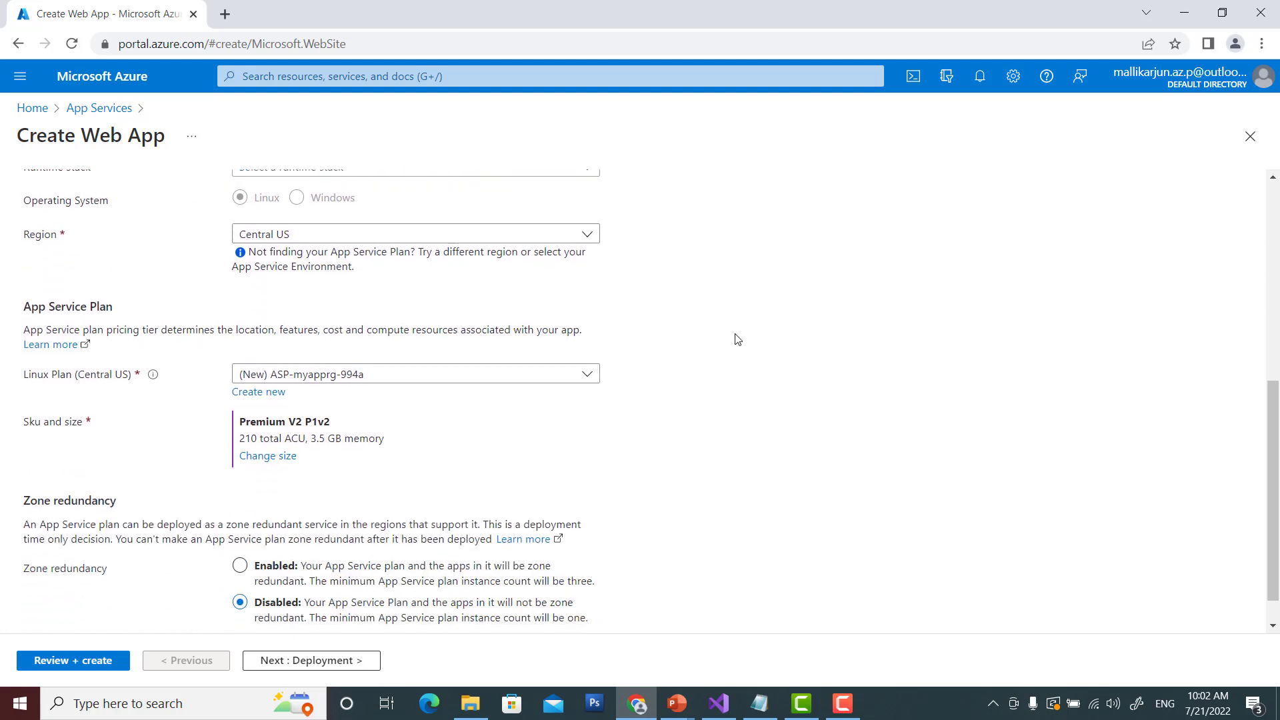
scroll(737, 338, "up", 1)
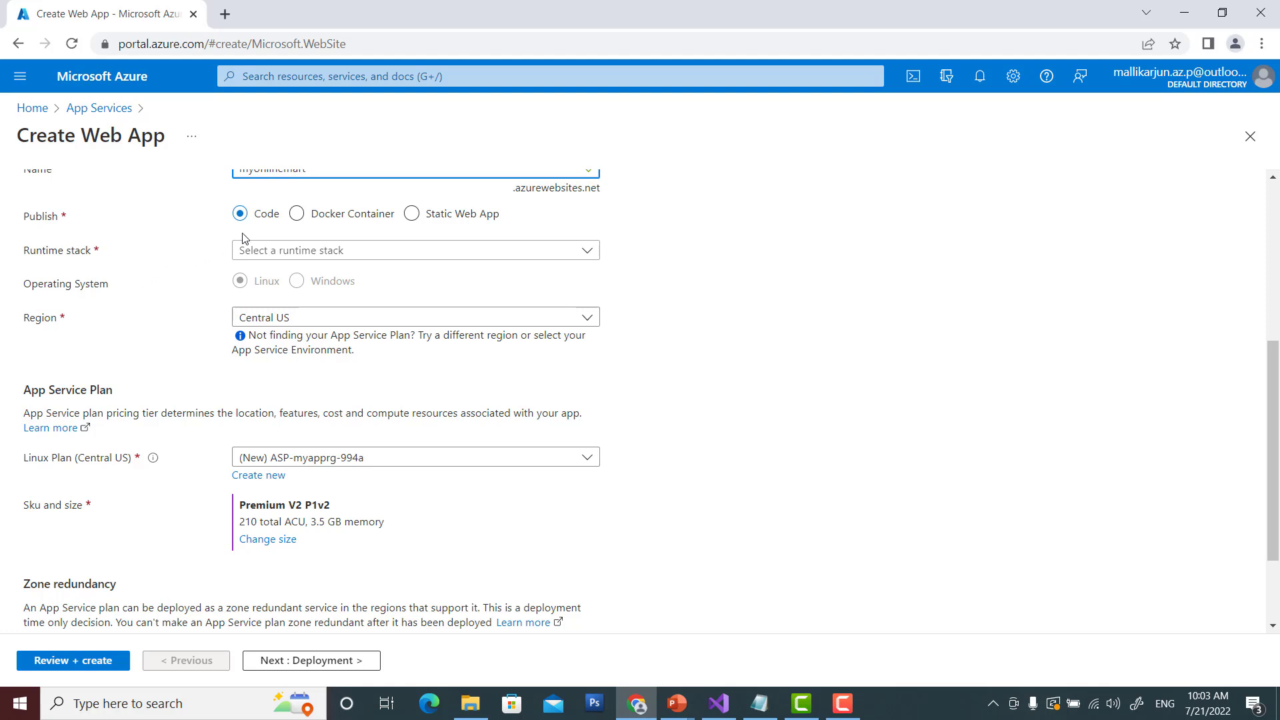
scroll(437, 251, "up", 1)
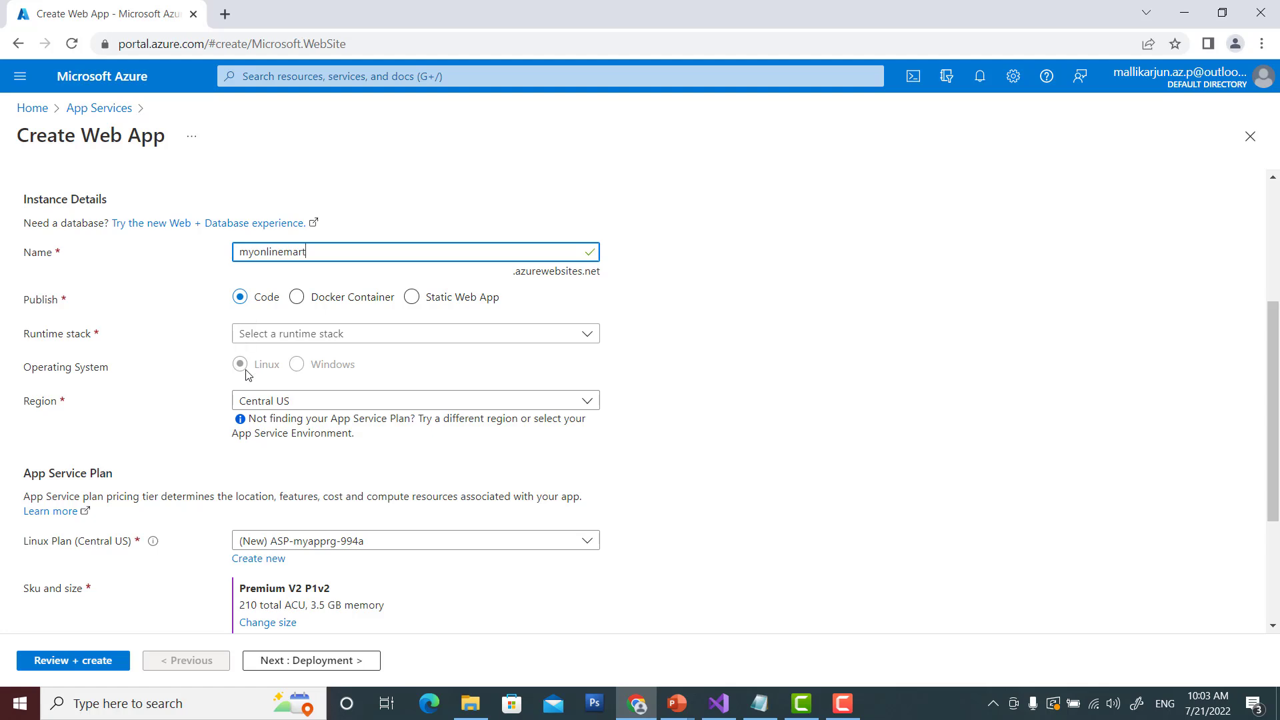
Choose .NET Core 3.1 (LTS) as the runtime stack and proceed to Deployment settings
left_click(343, 333)
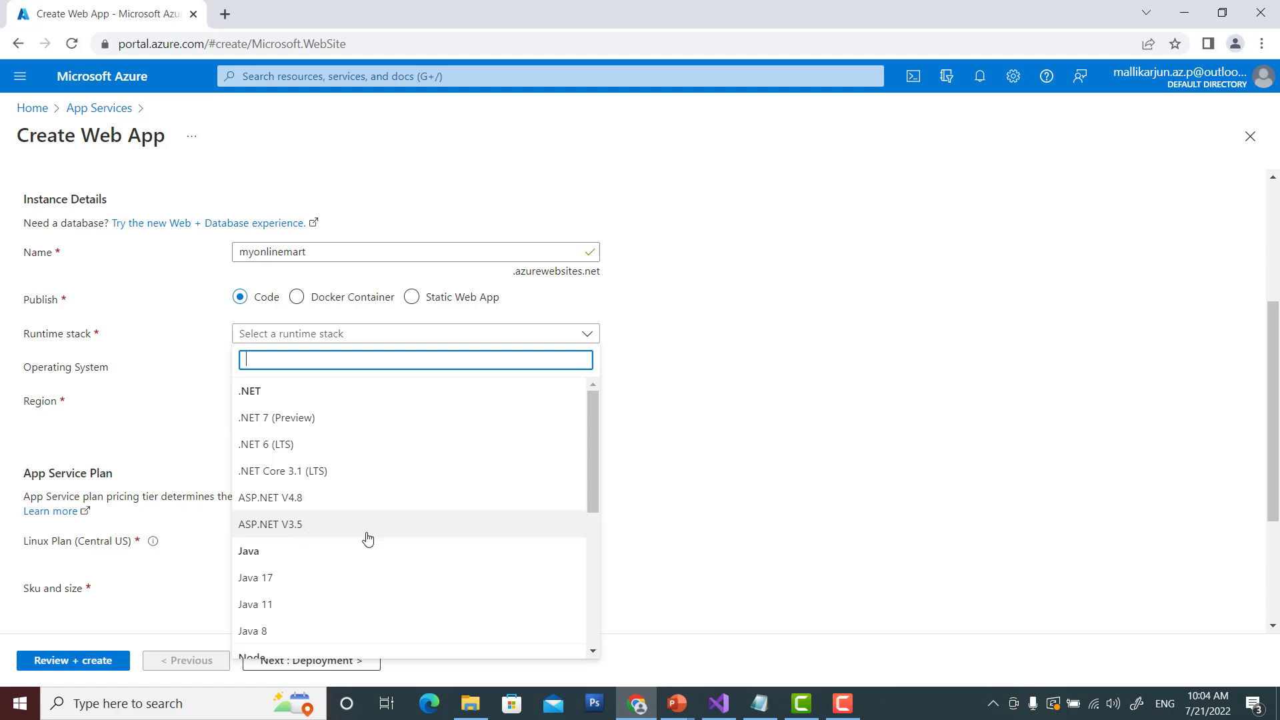
left_click(602, 414)
scroll(602, 414, "down", 1)
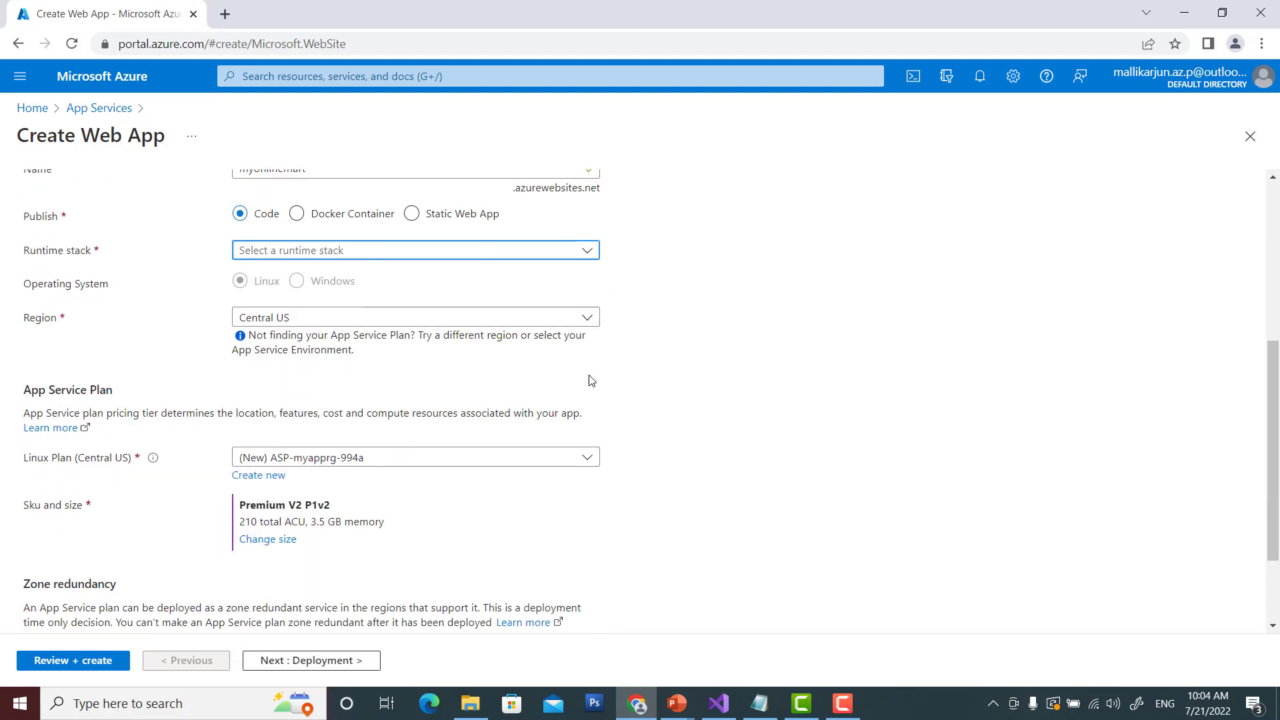
left_click(588, 253)
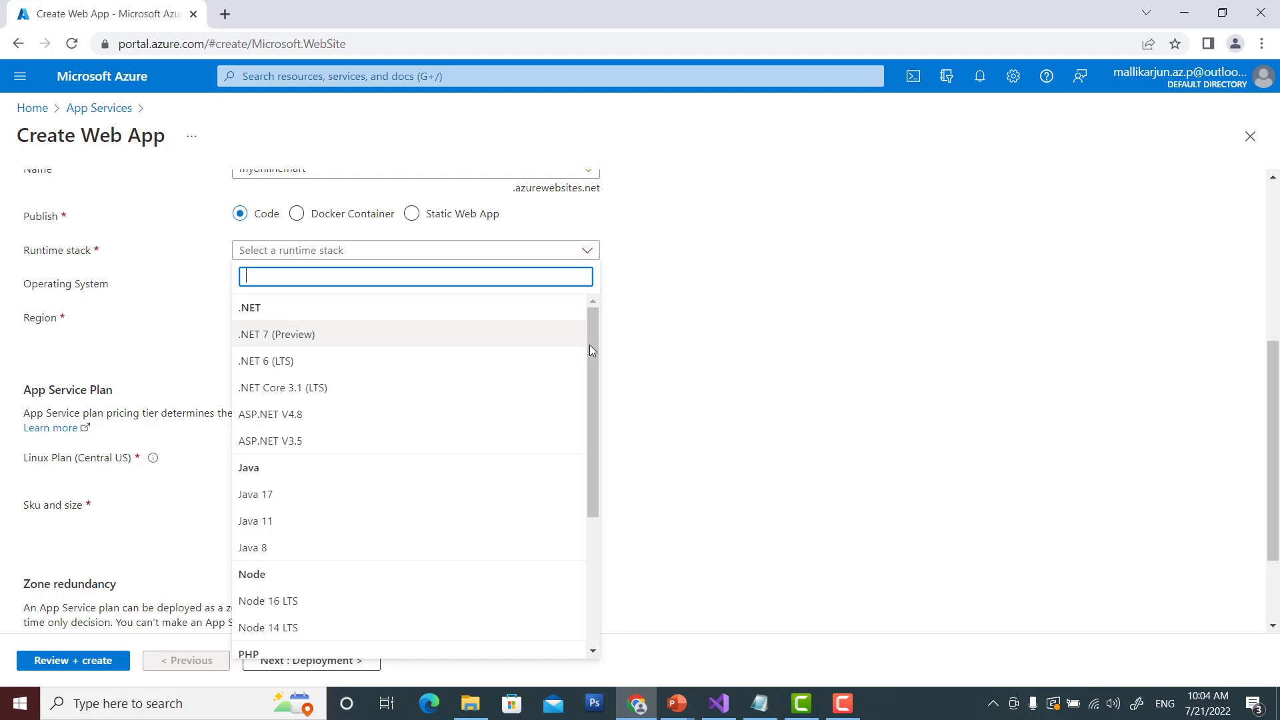
left_click_drag(590, 345, 584, 481)
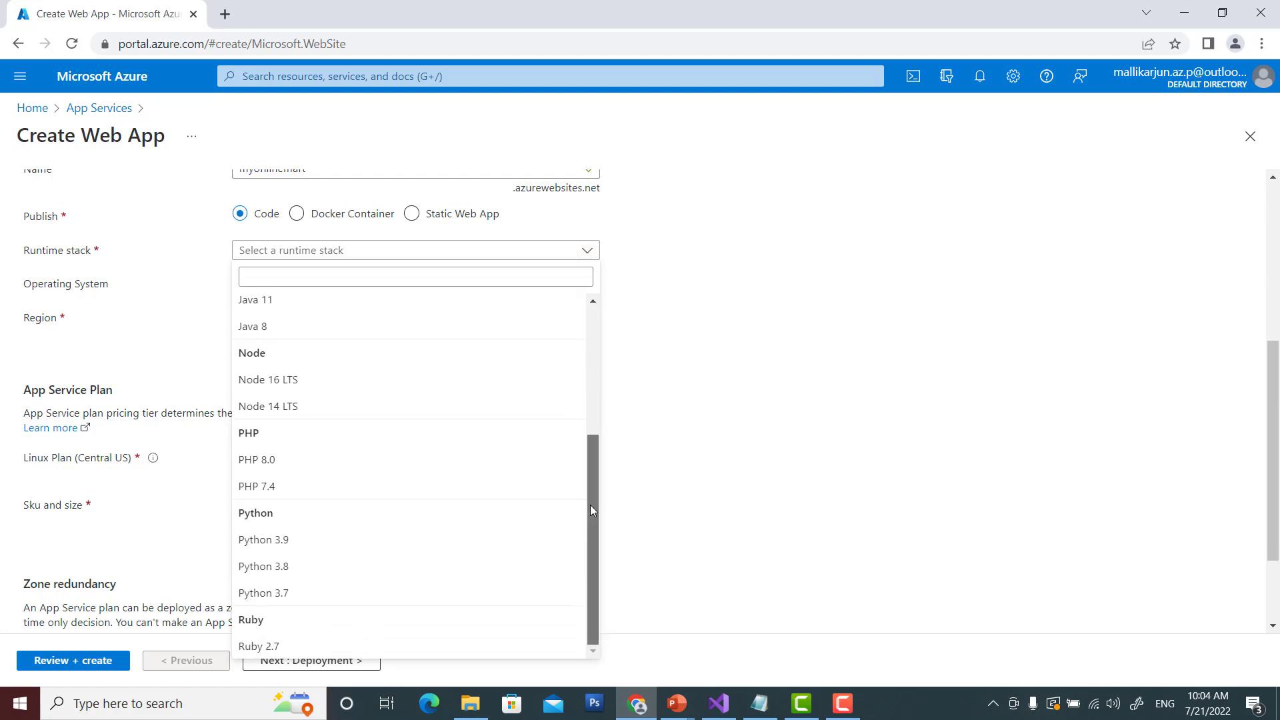
left_click_drag(584, 499, 607, 341)
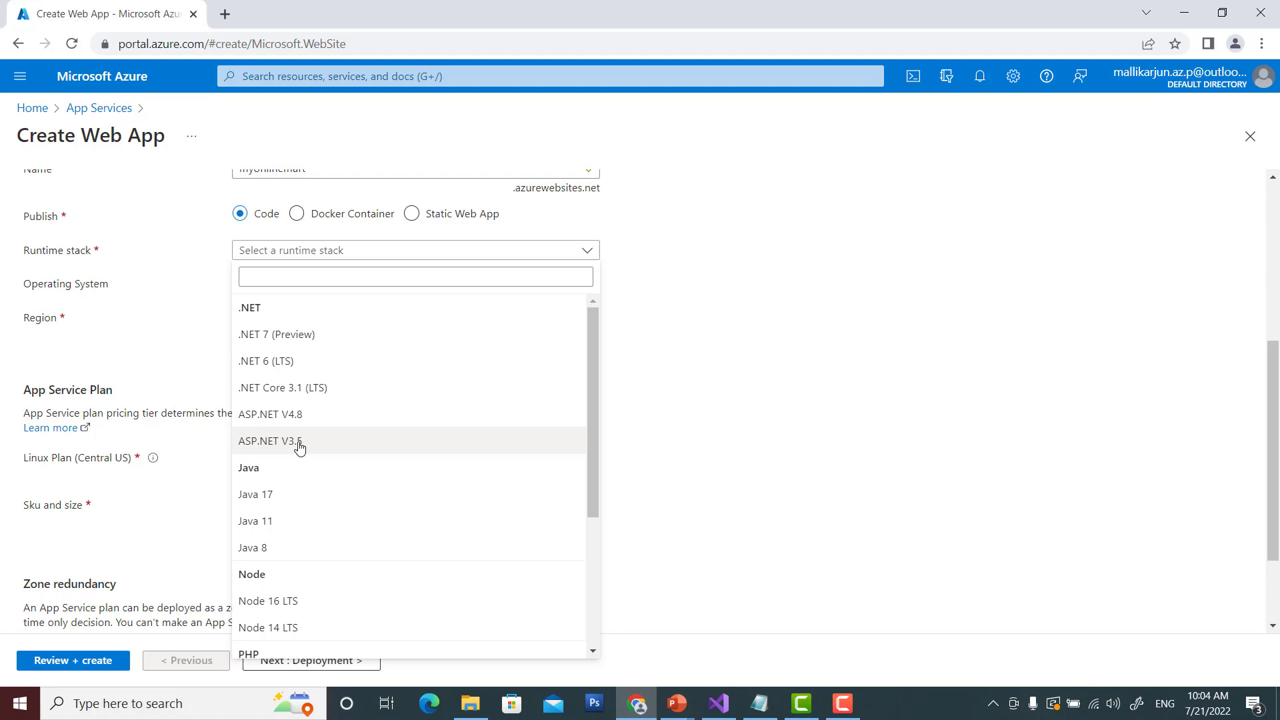
left_click(353, 397)
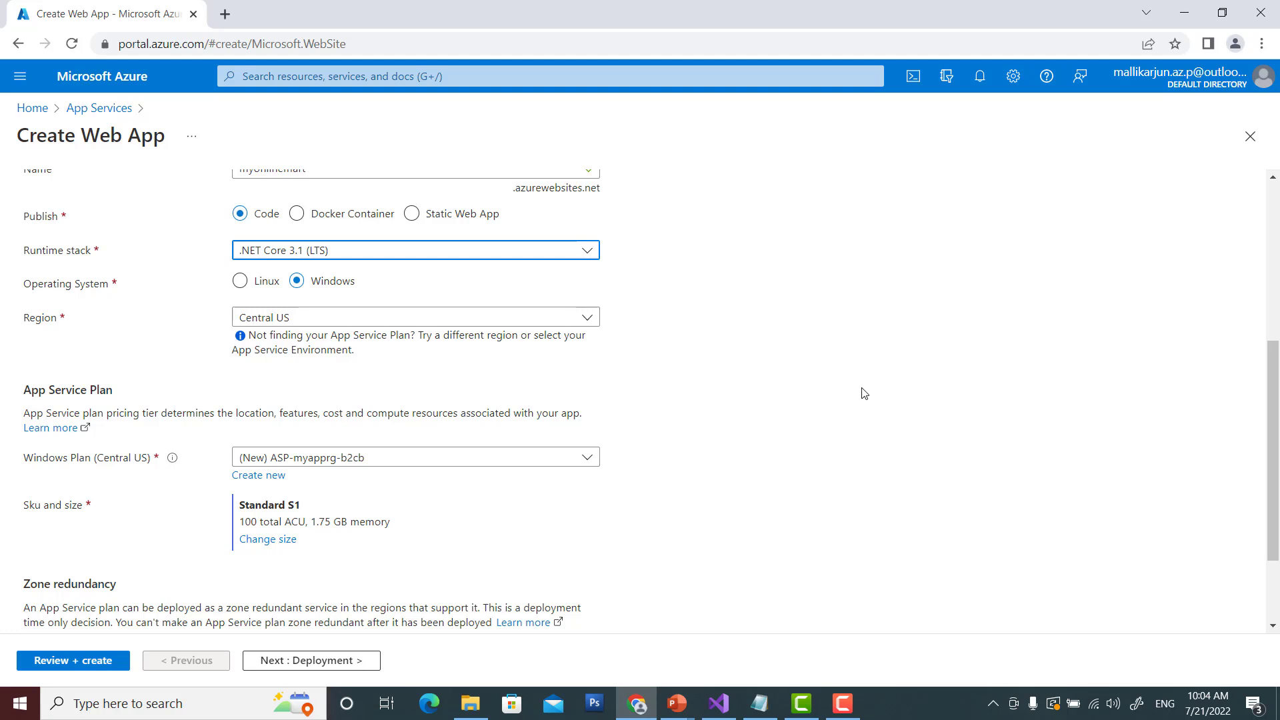
scroll(864, 393, "down", 2)
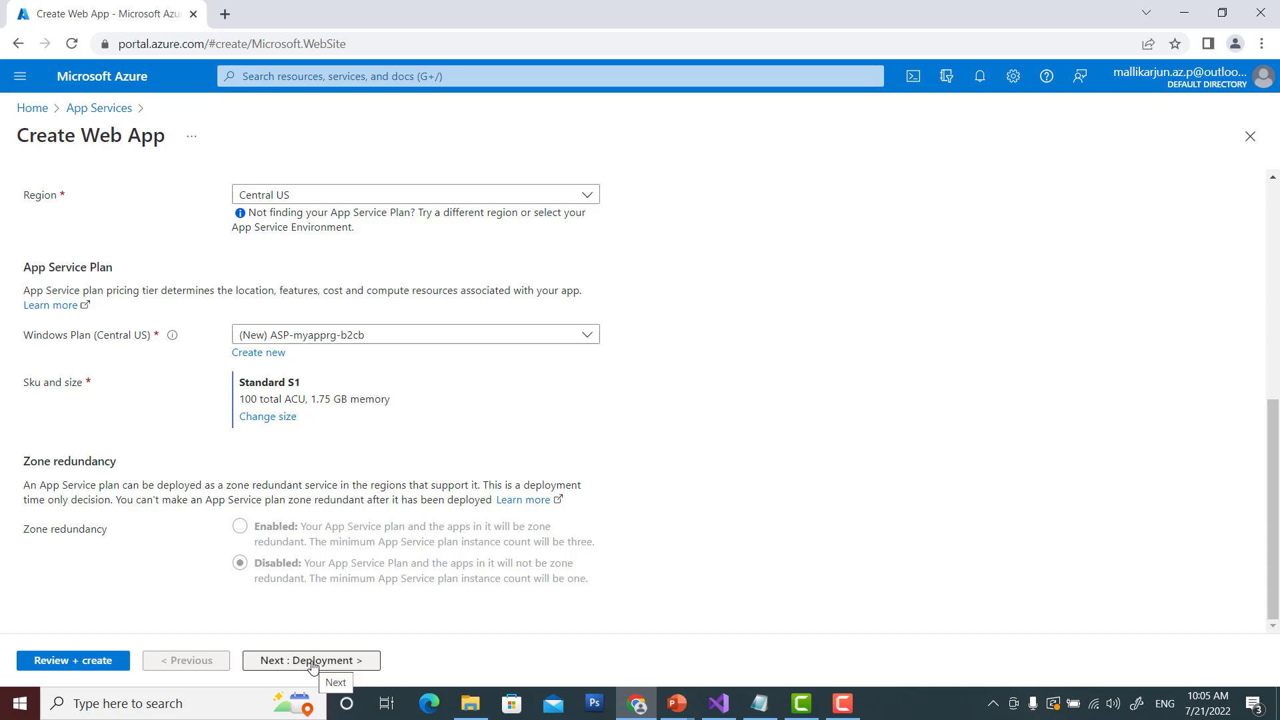
left_click(311, 663)
Leave continuous deployment Disabled and advance the wizard toward Monitoring
scroll(133, 313, "up", 1)
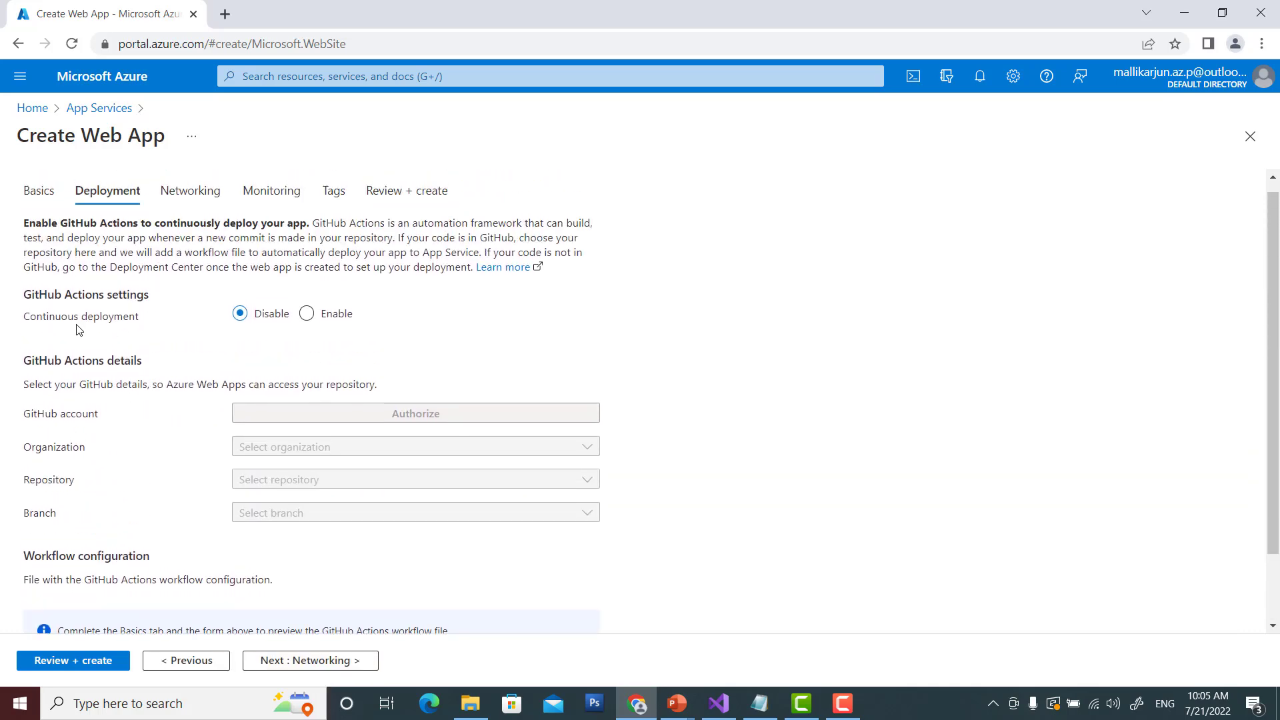
scroll(197, 416, "down", 1)
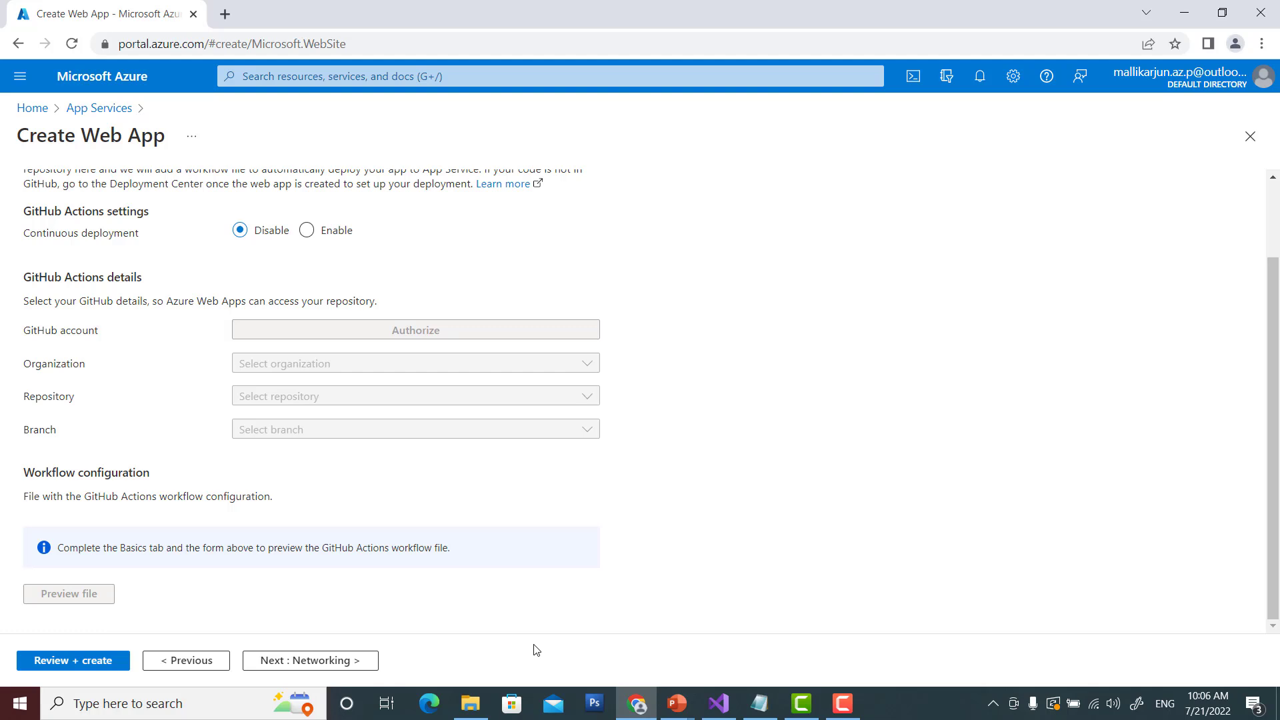
left_click(312, 661)
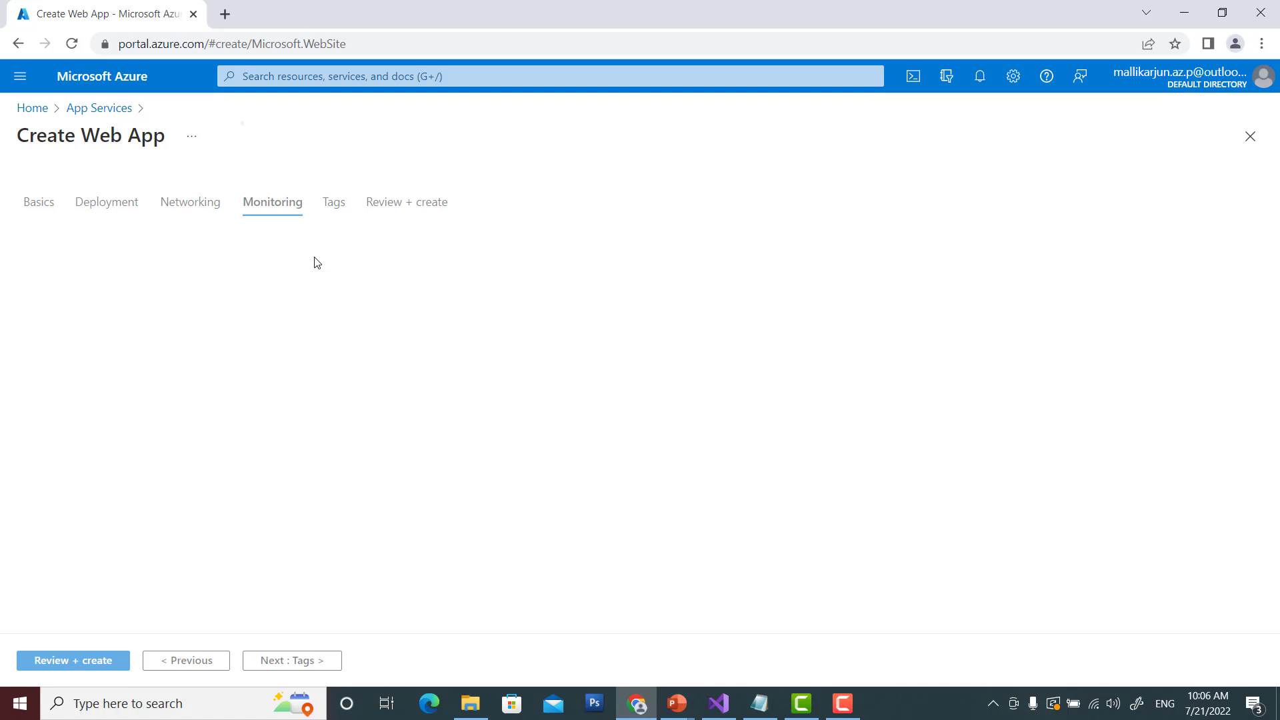
Skip past Monitoring and Tags to the review summary for myonlinemart (.NET Core 3.1, Central US)
left_click(298, 661)
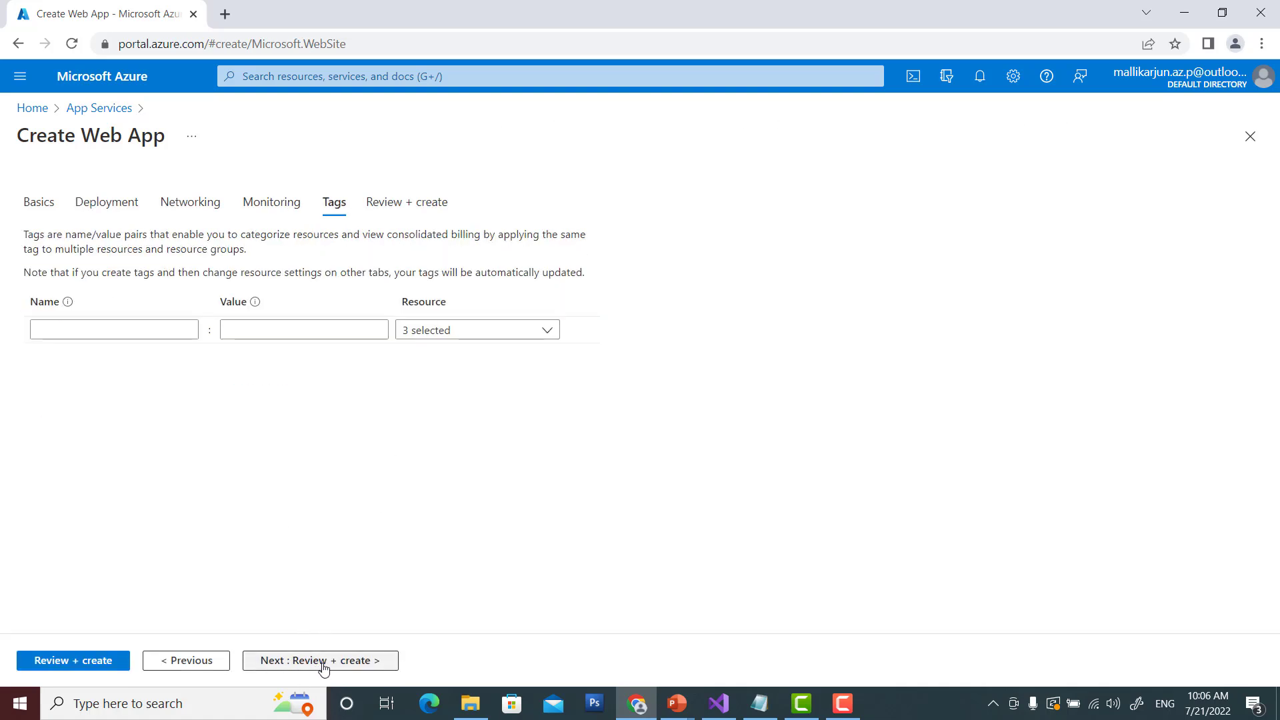
left_click(324, 660)
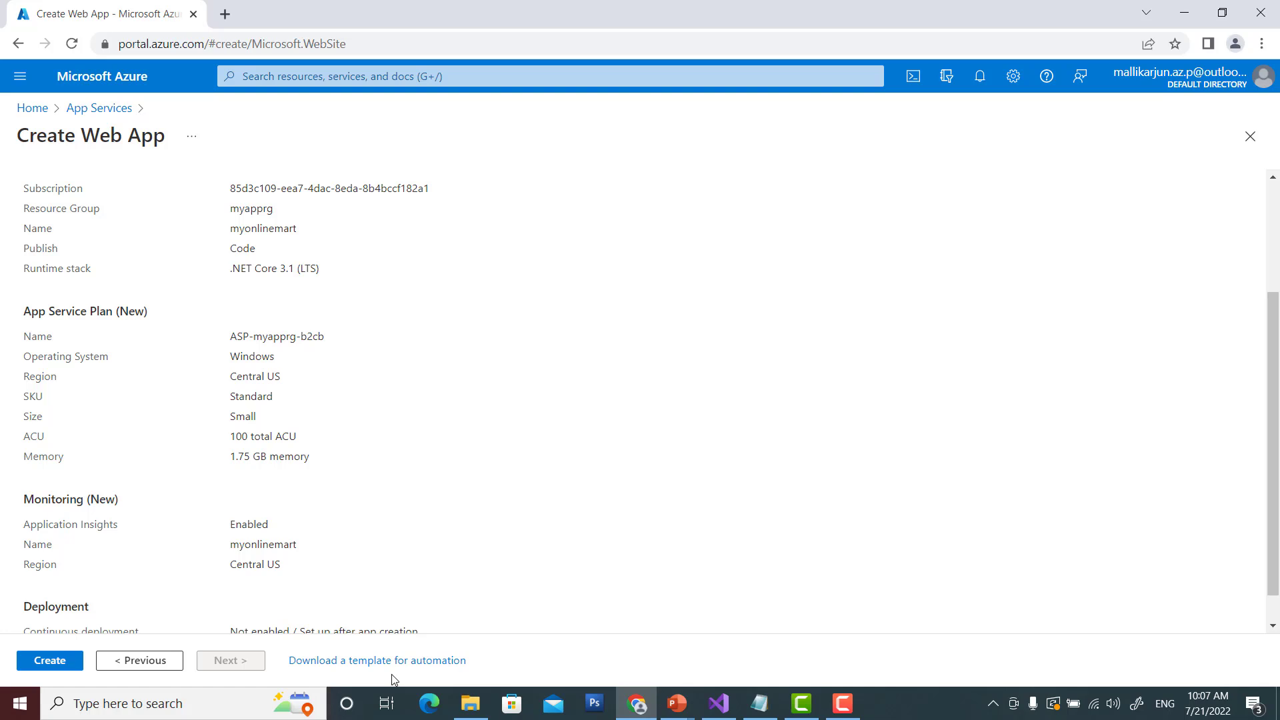
Create the myonlinemart web app and wait until its deployment completes
left_click(45, 662)
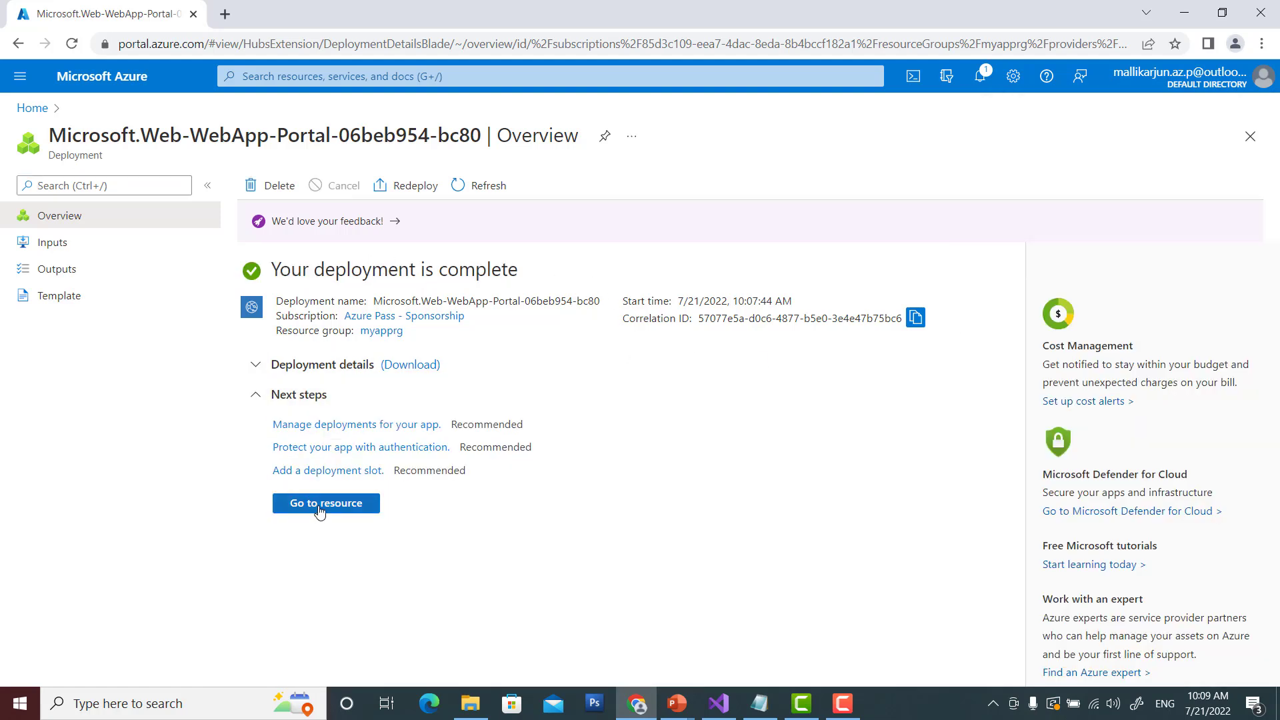
Go to the new myonlinemart App Service overview and copy its site URL
left_click(318, 512)
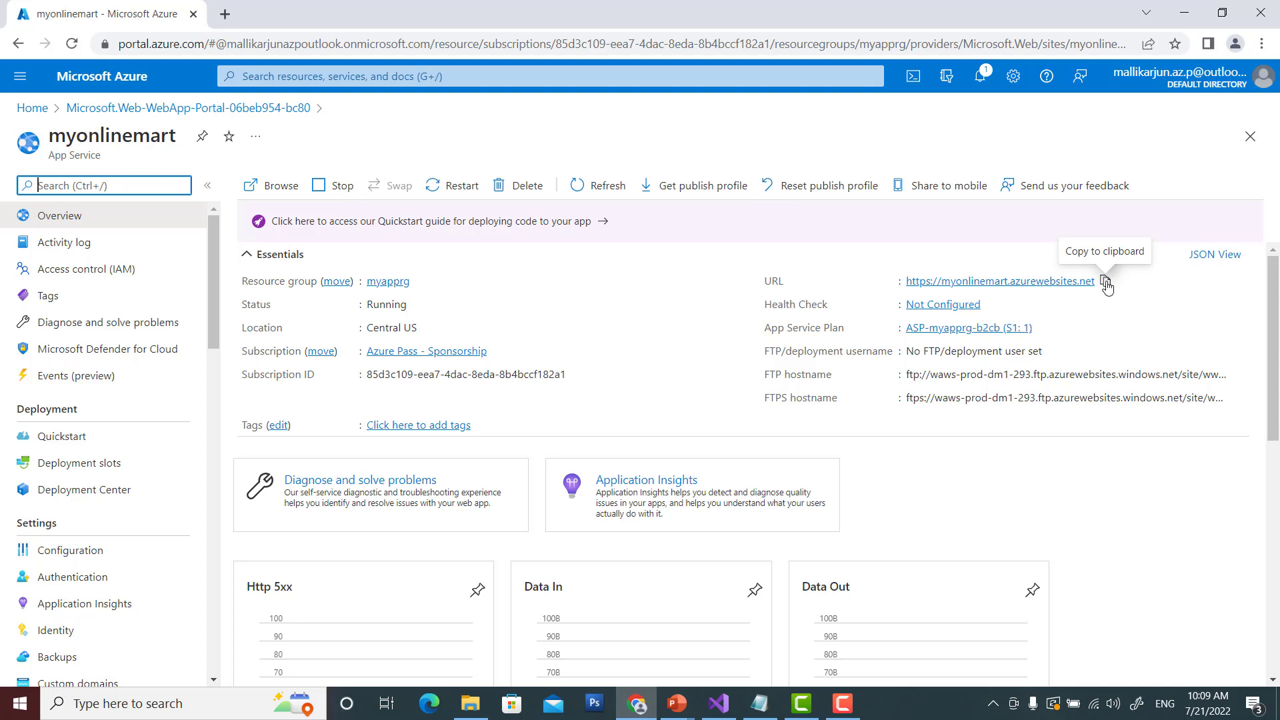
left_click(1106, 283)
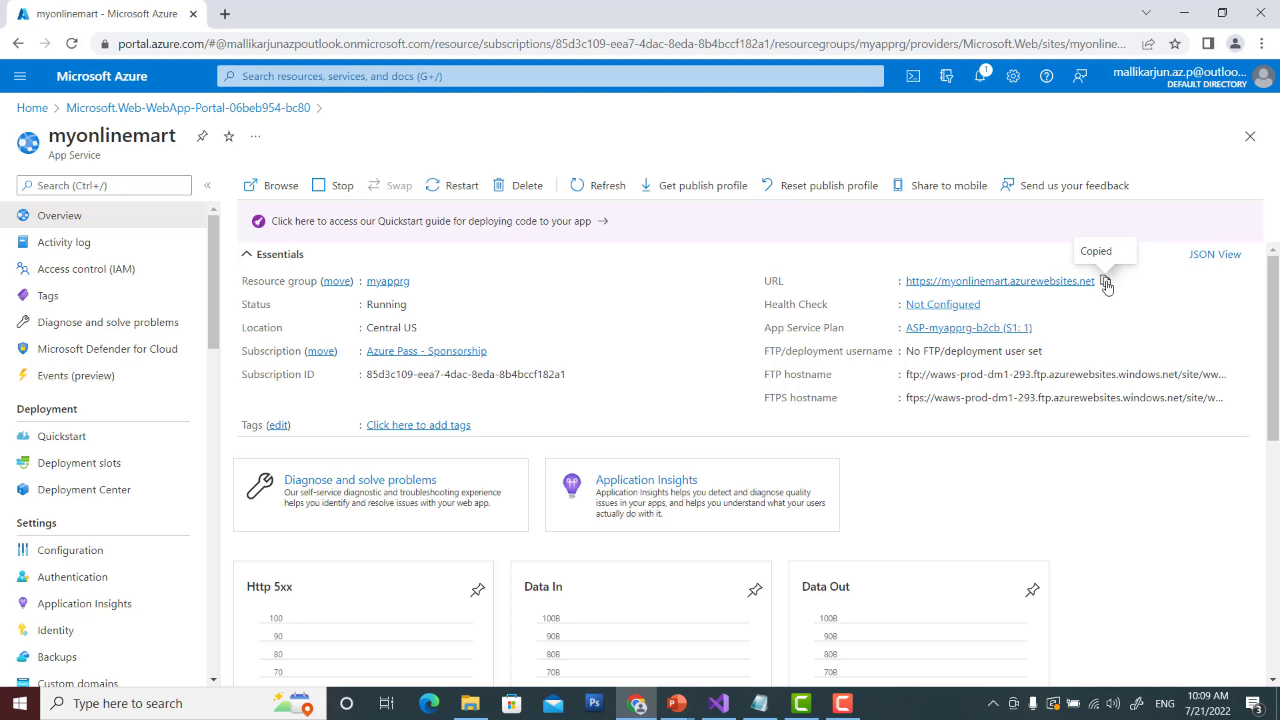
Load myonlinemart.azurewebsites.net in a new Chrome tab, then return to the portal tab
left_click(225, 14)
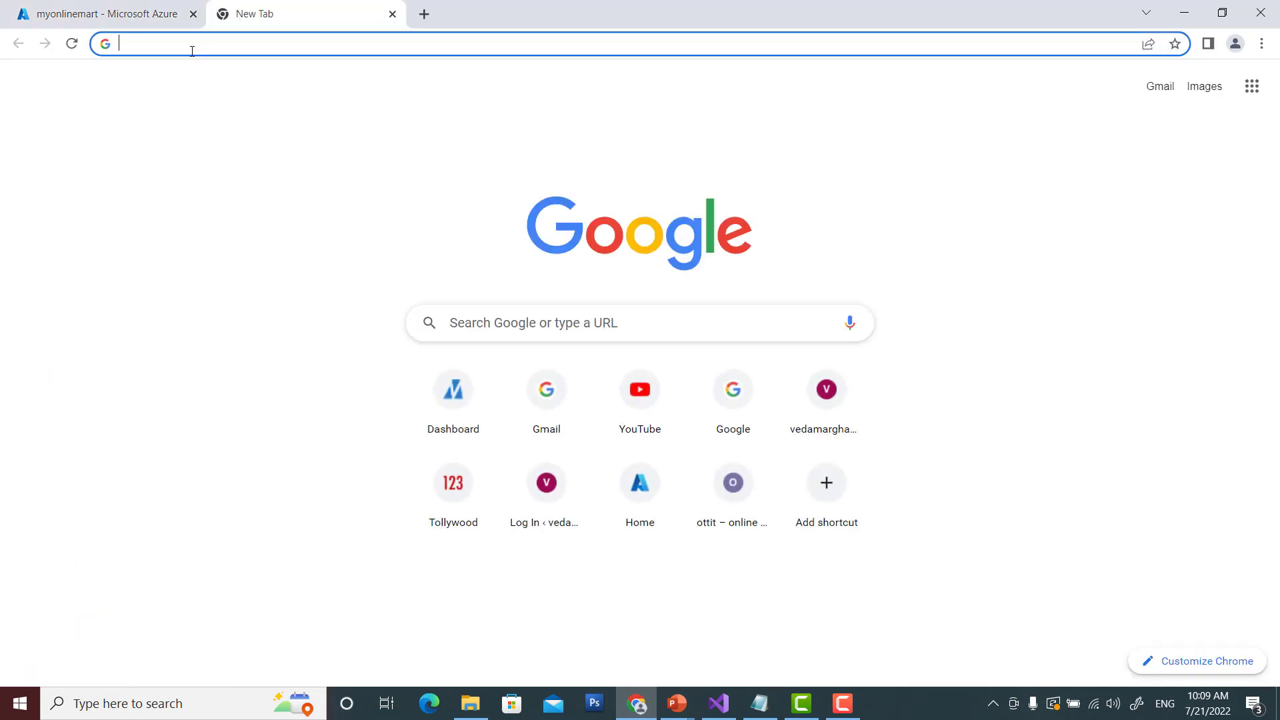
key("ctrl+v")
key("Return")
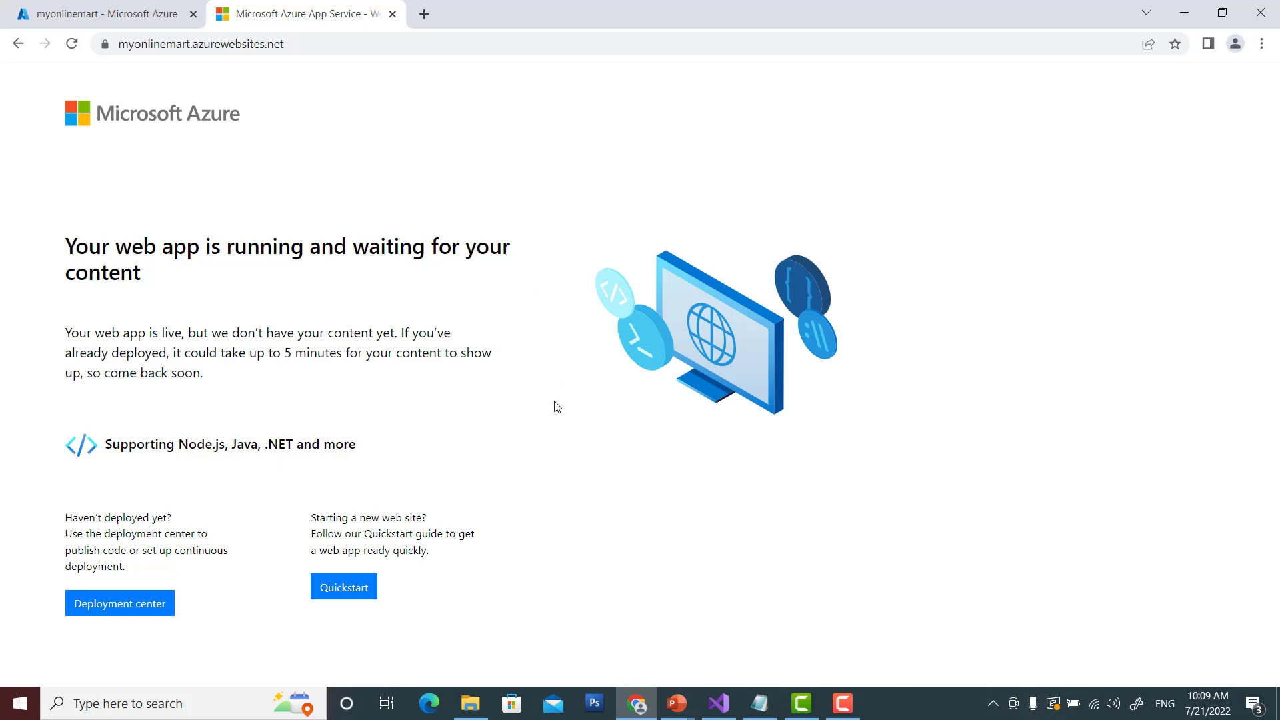
key("ctrl+Tab")
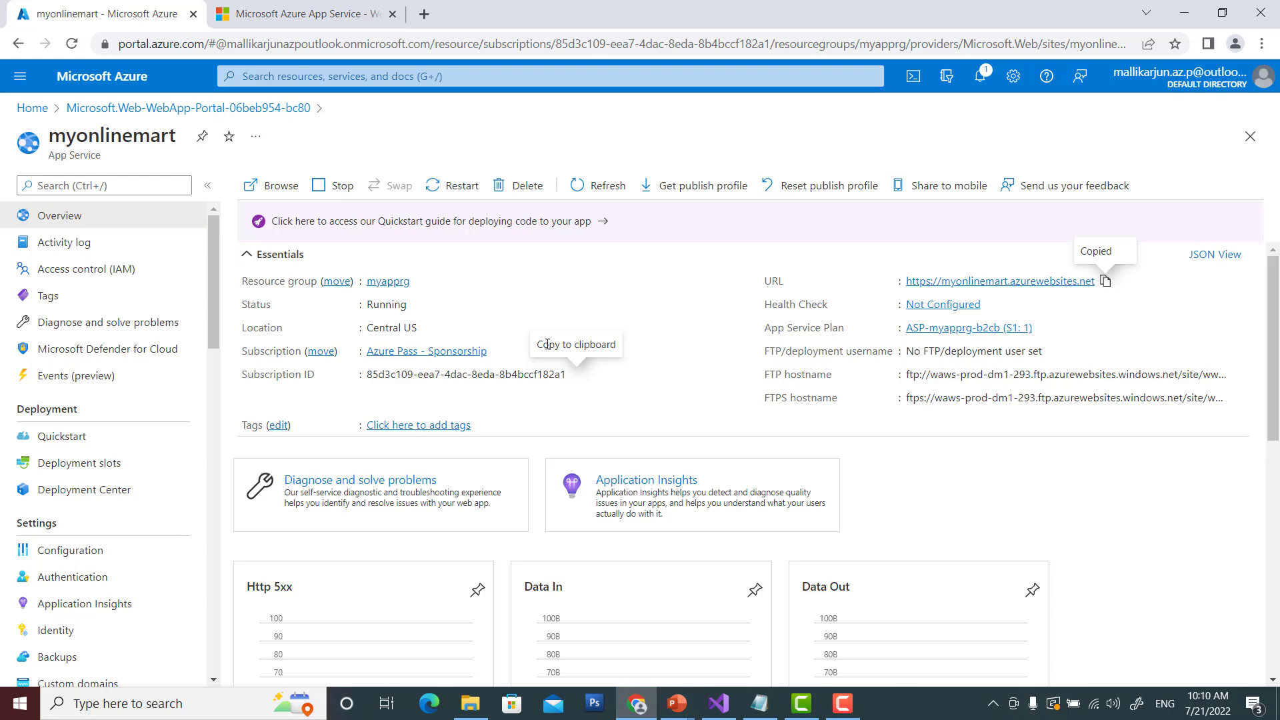
In Visual Studio, create an ASP.NET Core Web App project named 'mymart' with HTTPS disabled
left_click(725, 704)
left_click(43, 13)
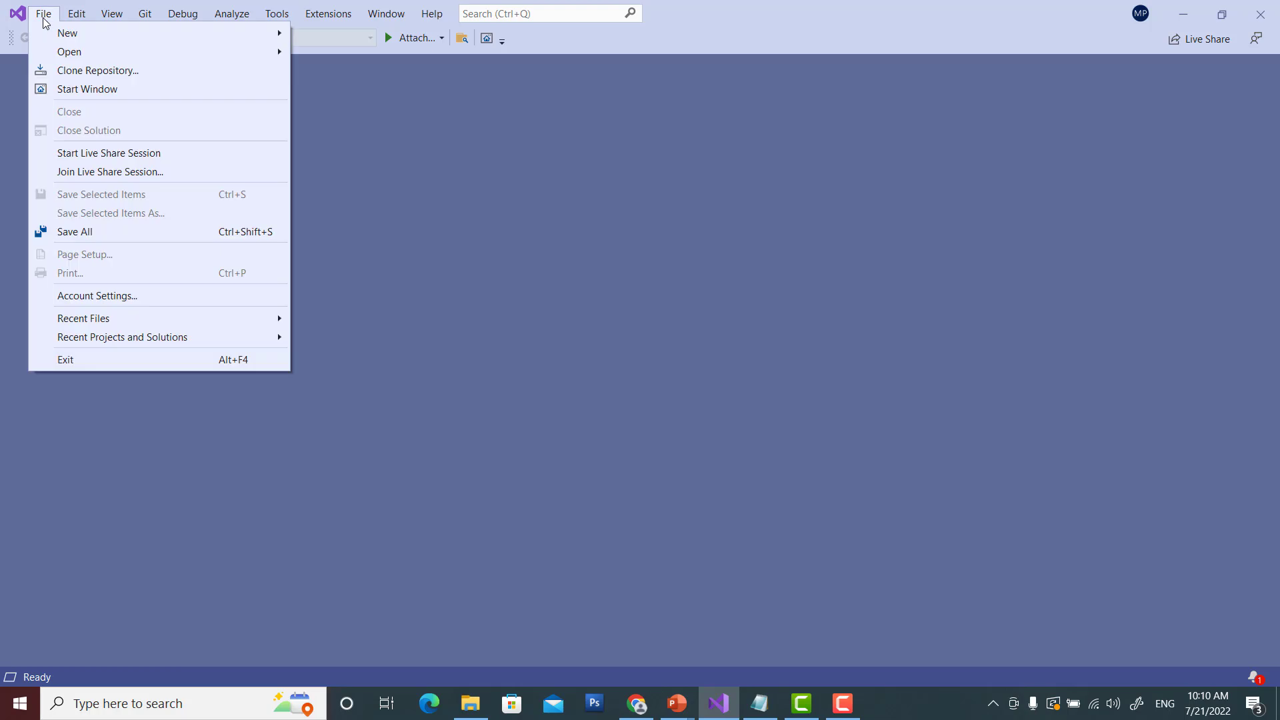
mouse_move(66, 34)
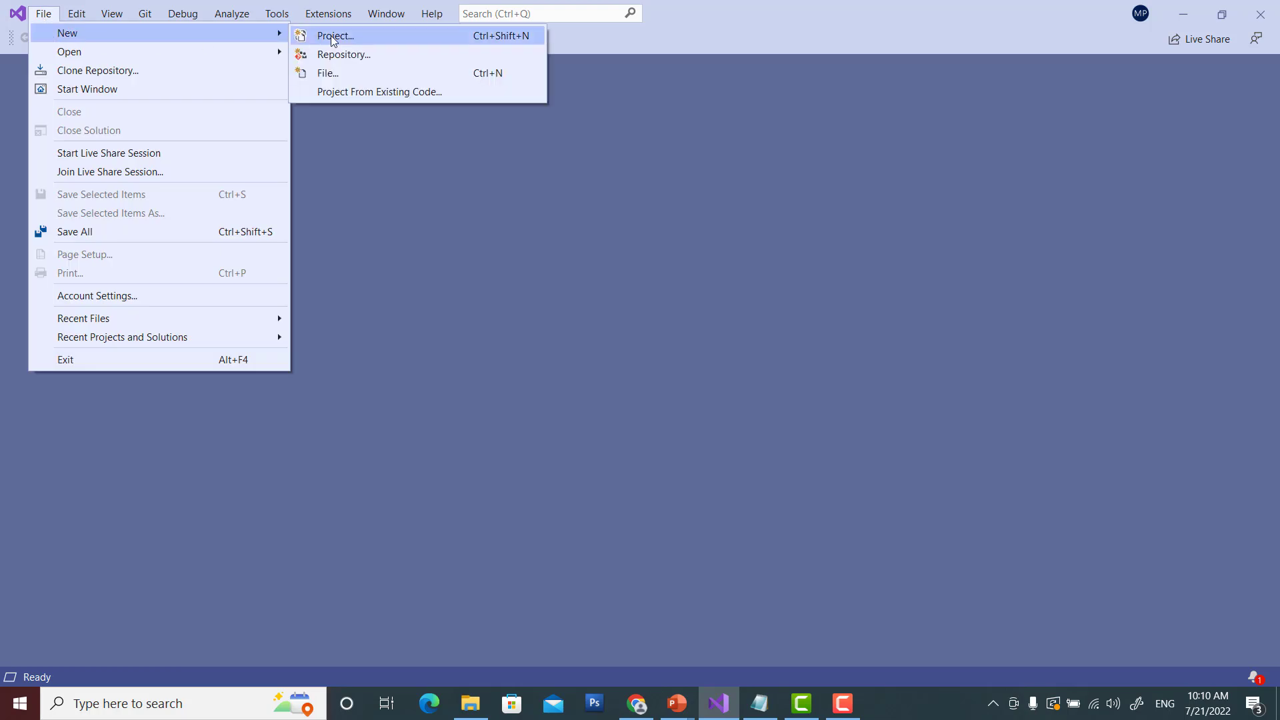
left_click(330, 34)
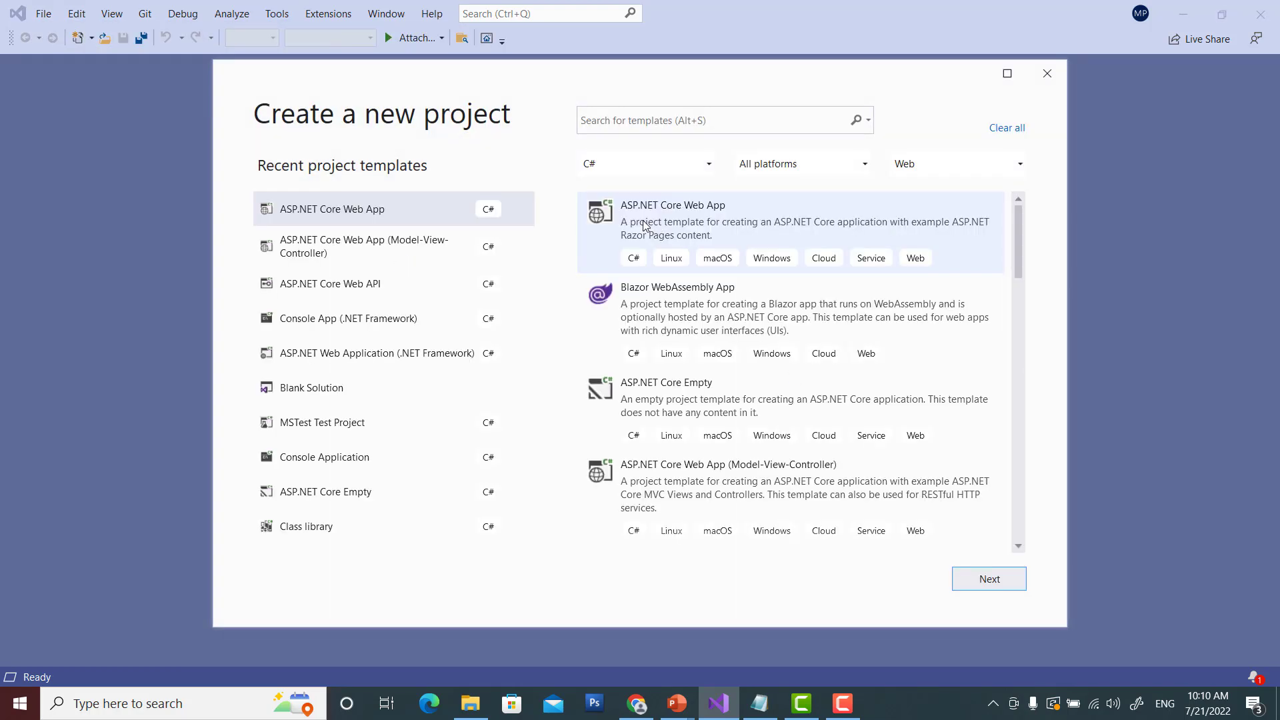
left_click(716, 229)
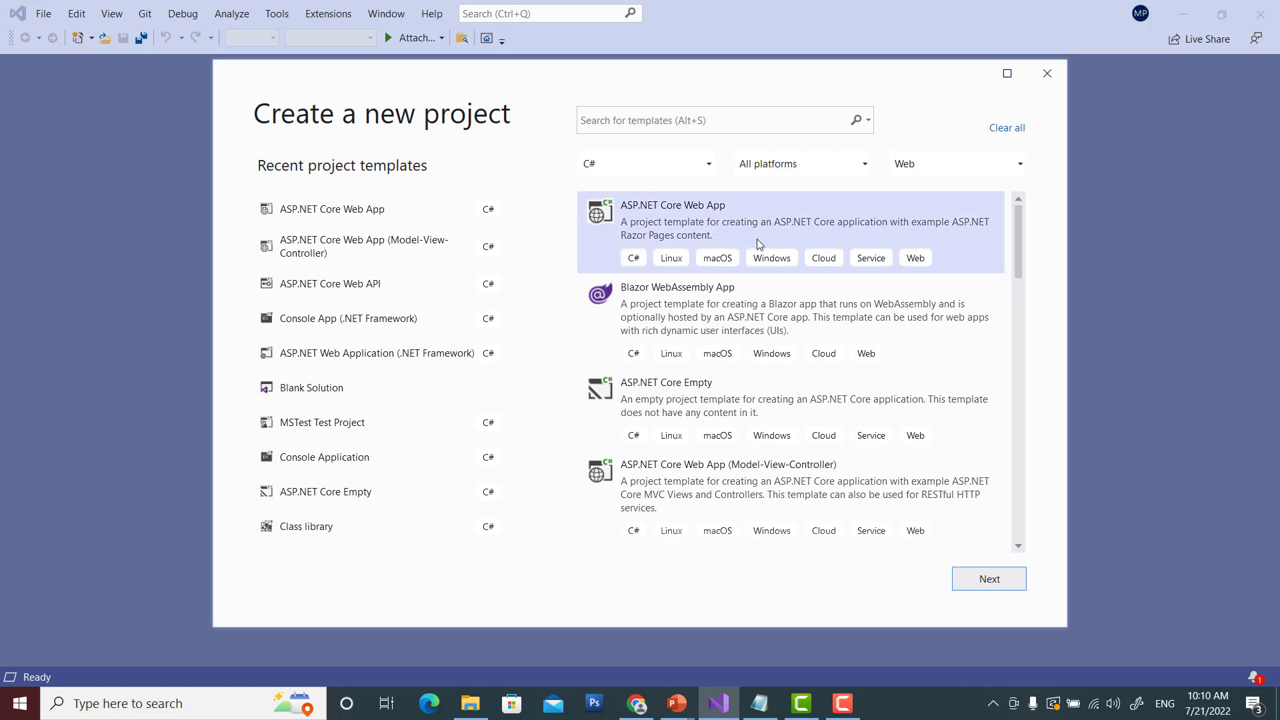
left_click(984, 580)
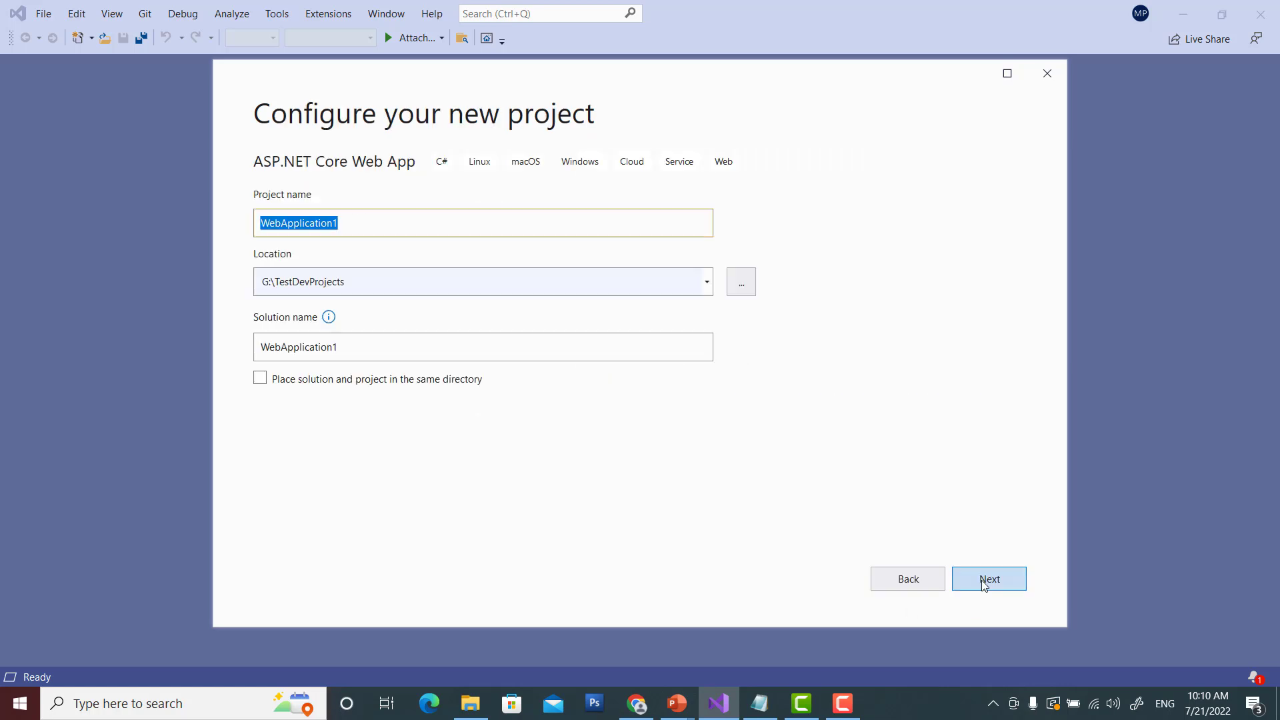
type("my")
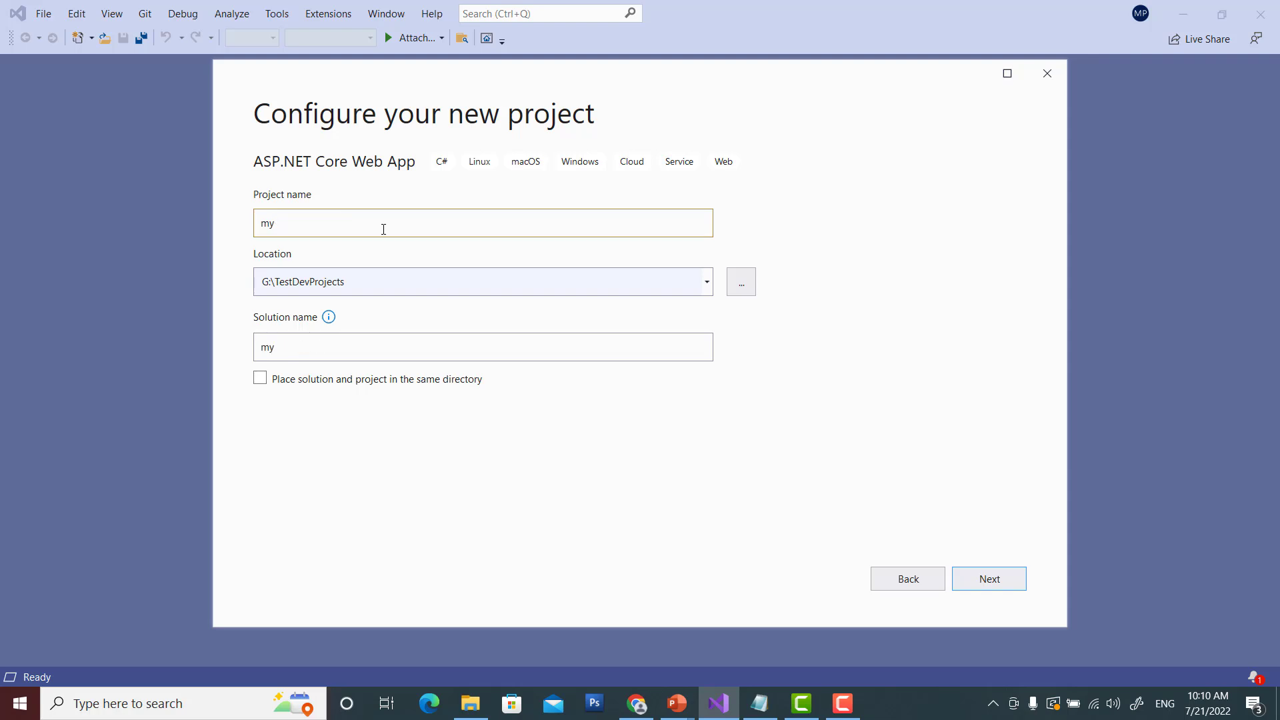
type("mart")
left_click(985, 584)
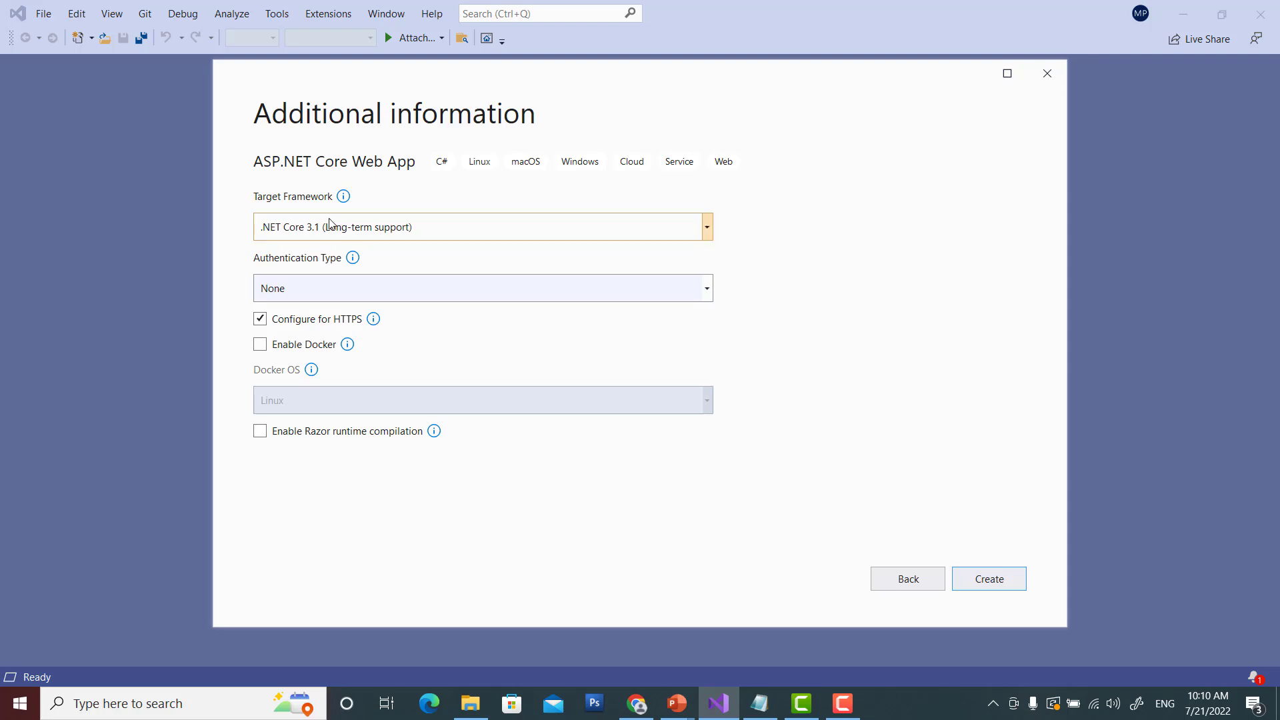
left_click(301, 320)
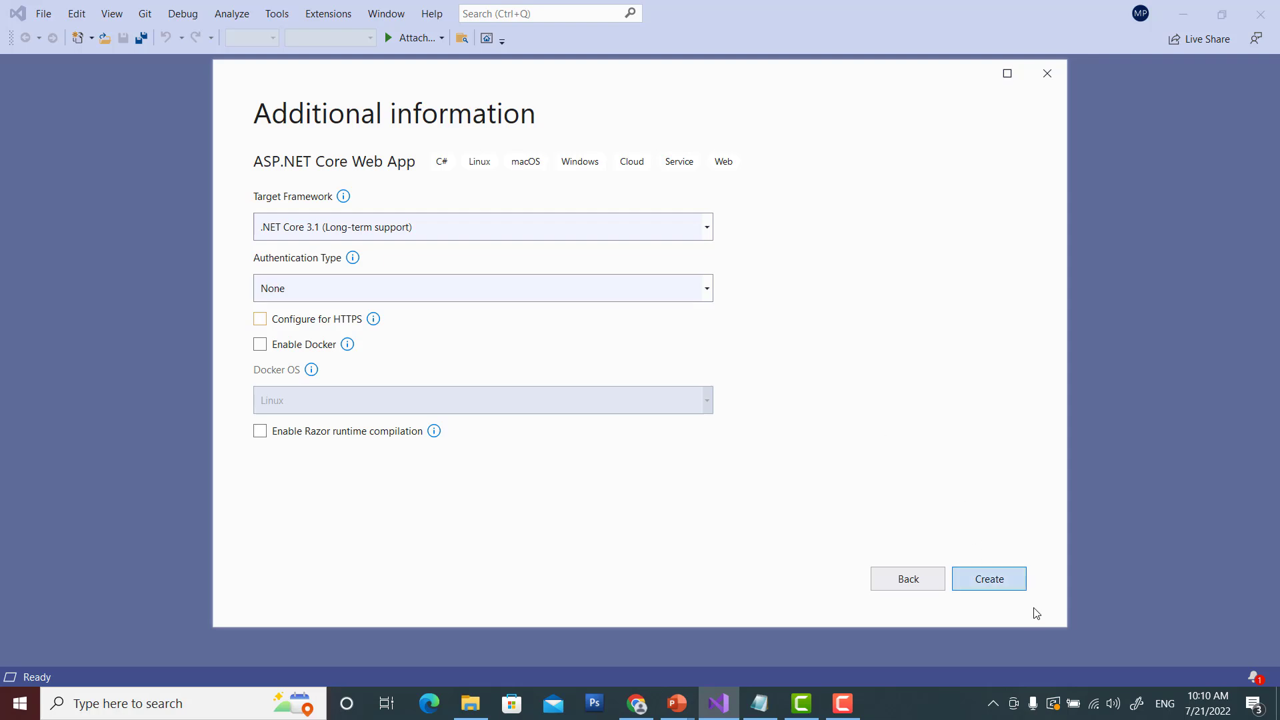
left_click(989, 580)
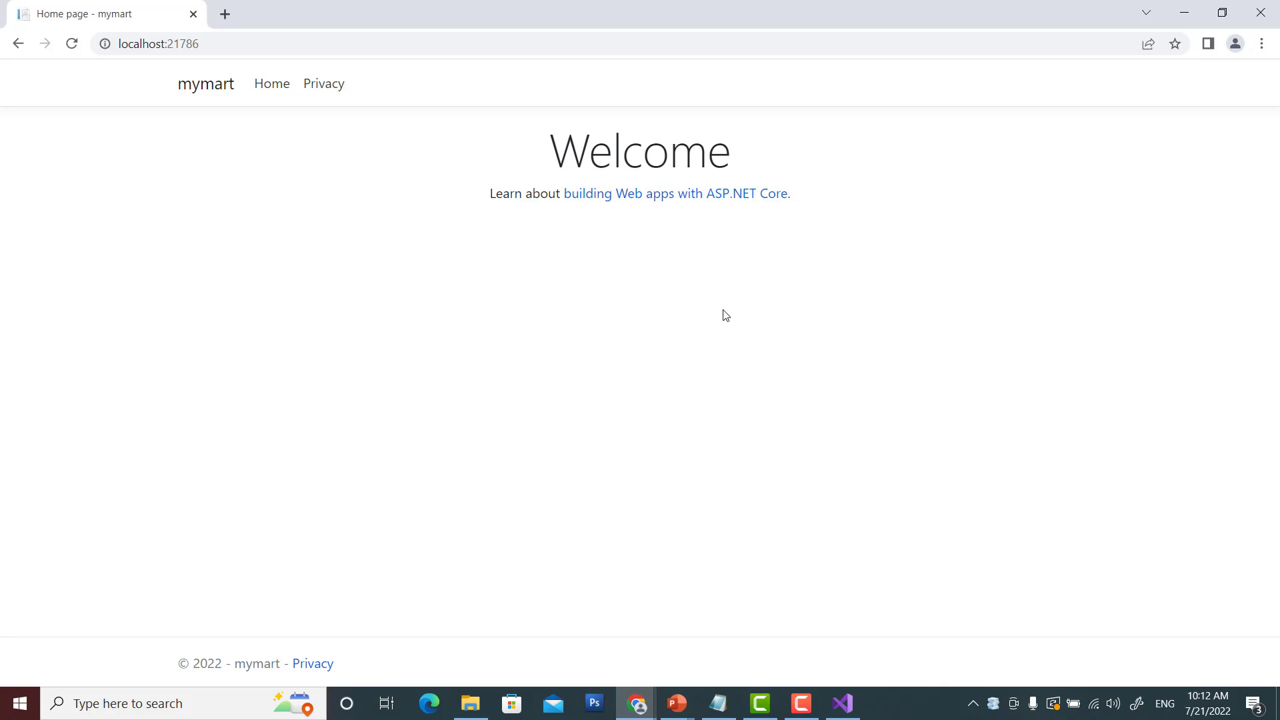
Stop the local app, show a narrower Solution Explorer, and launch Publish for mymart
key("alt+F4")
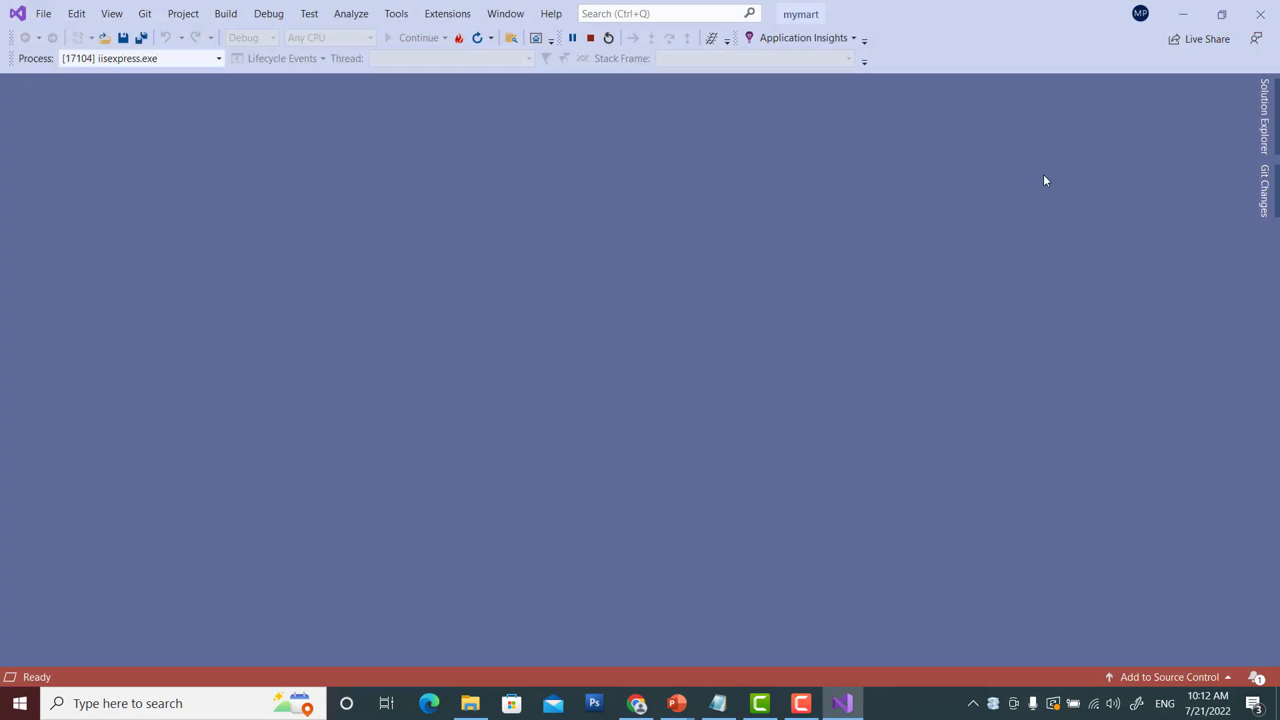
left_click(112, 14)
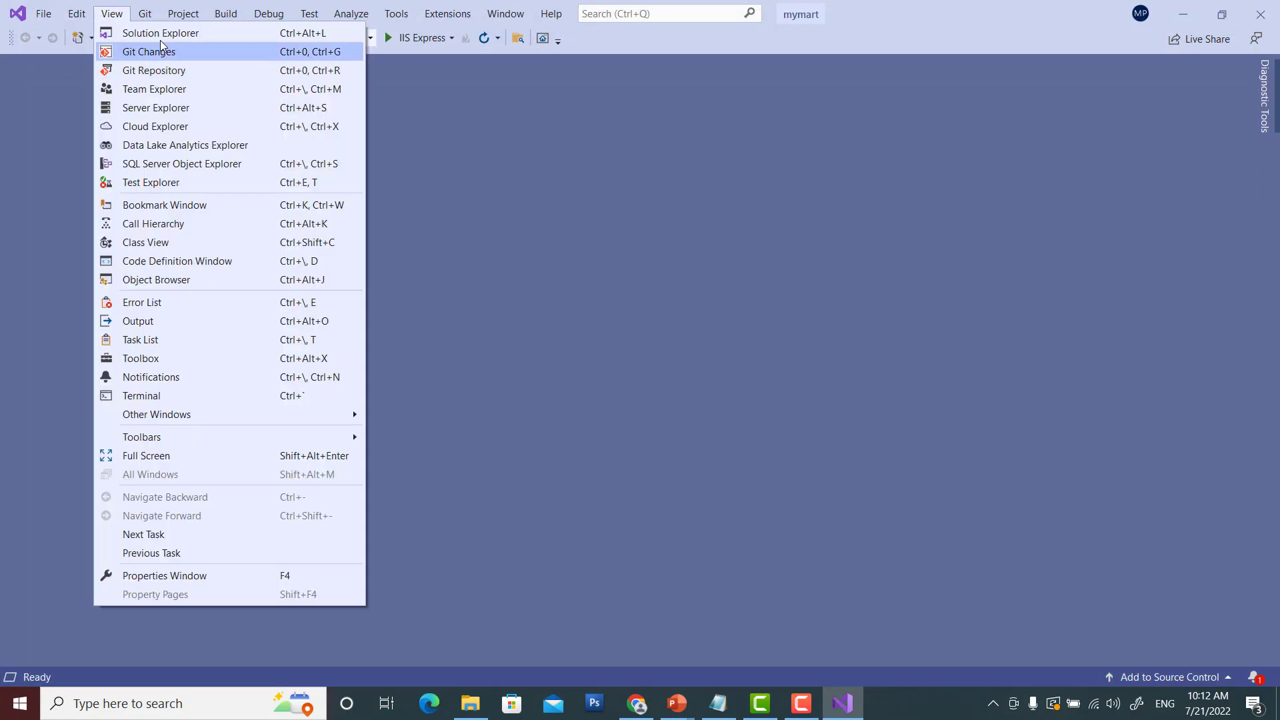
left_click(143, 33)
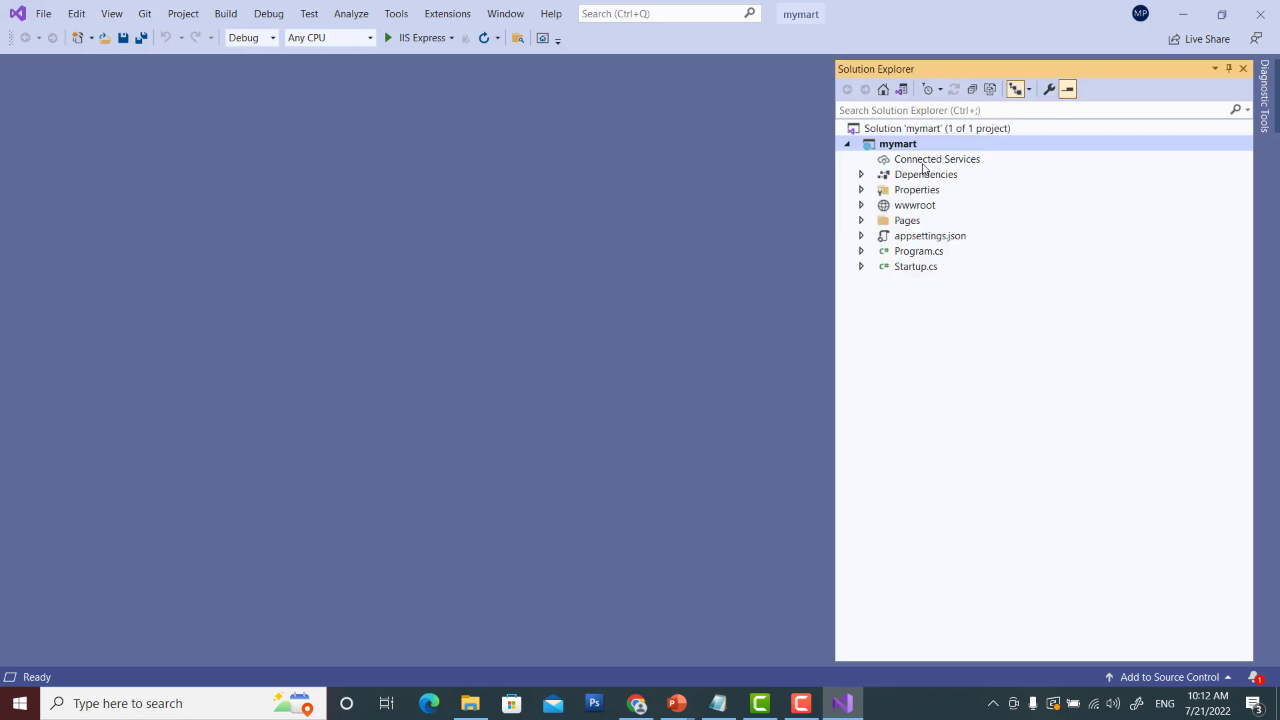
left_click_drag(836, 327, 905, 334)
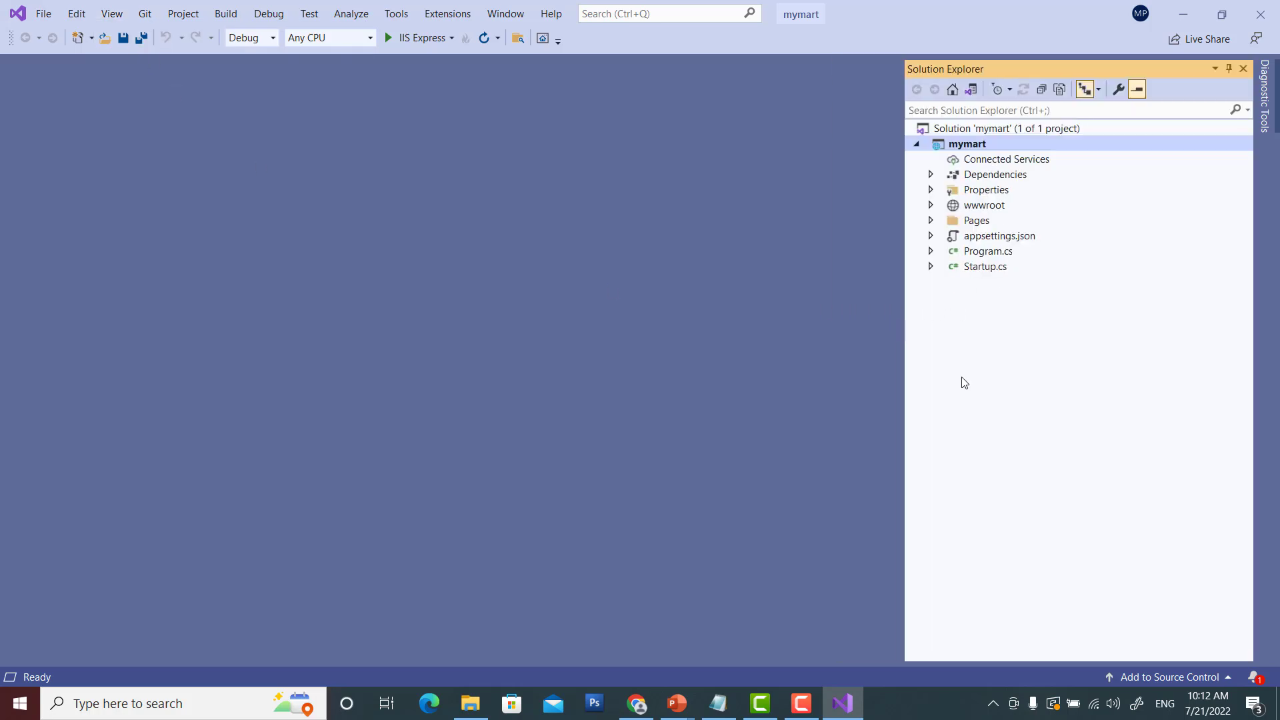
left_click(233, 19)
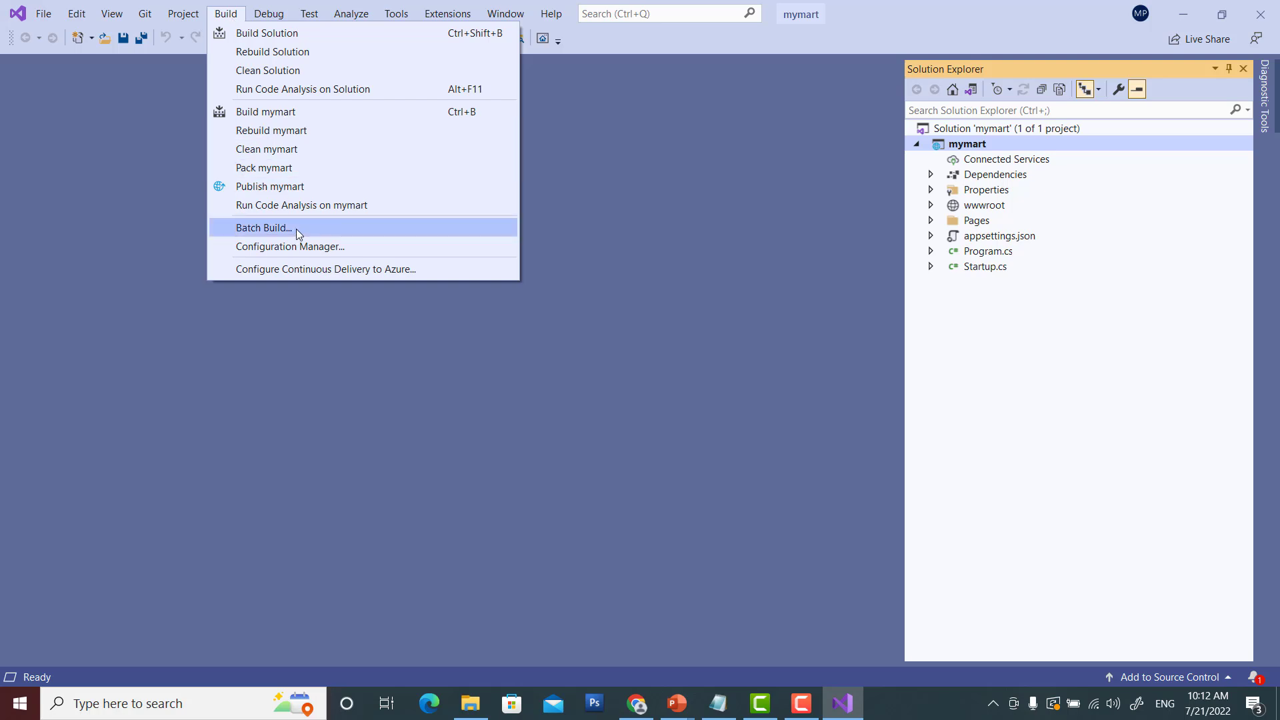
left_click(306, 190)
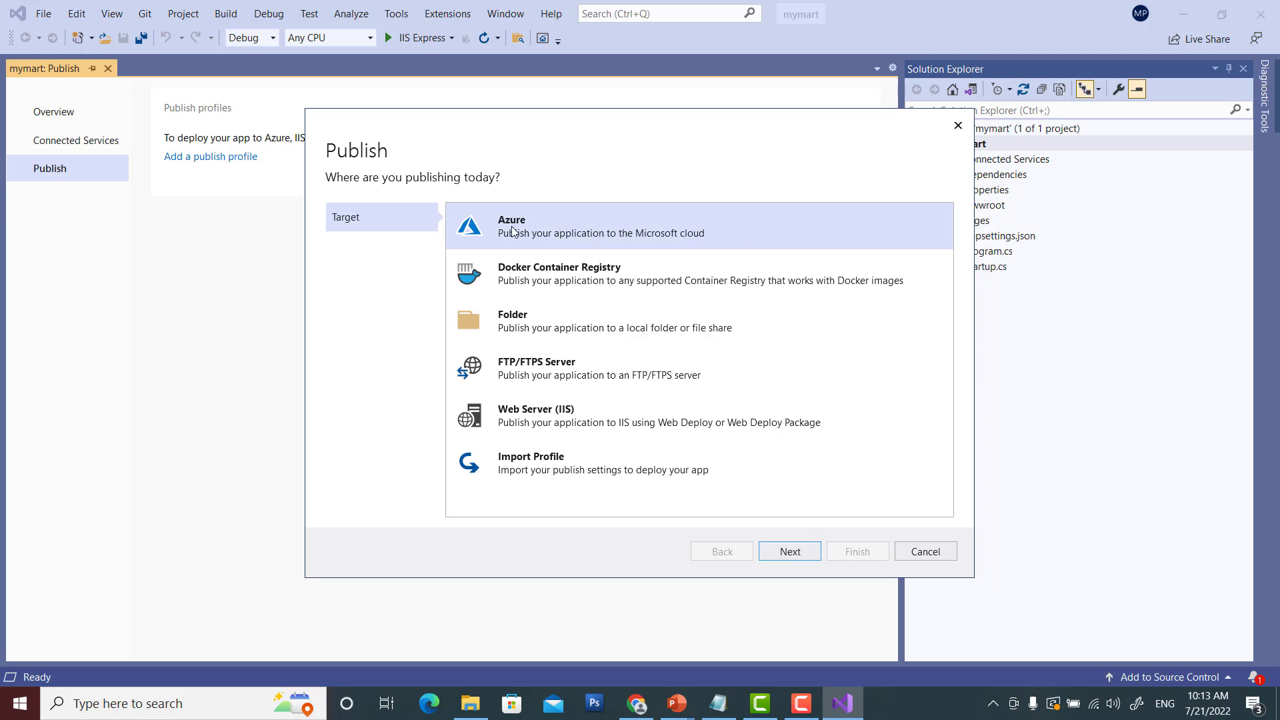
Pick Azure, then Azure App Service (Windows), targeting myonlinemart in myapprg
left_click(793, 550)
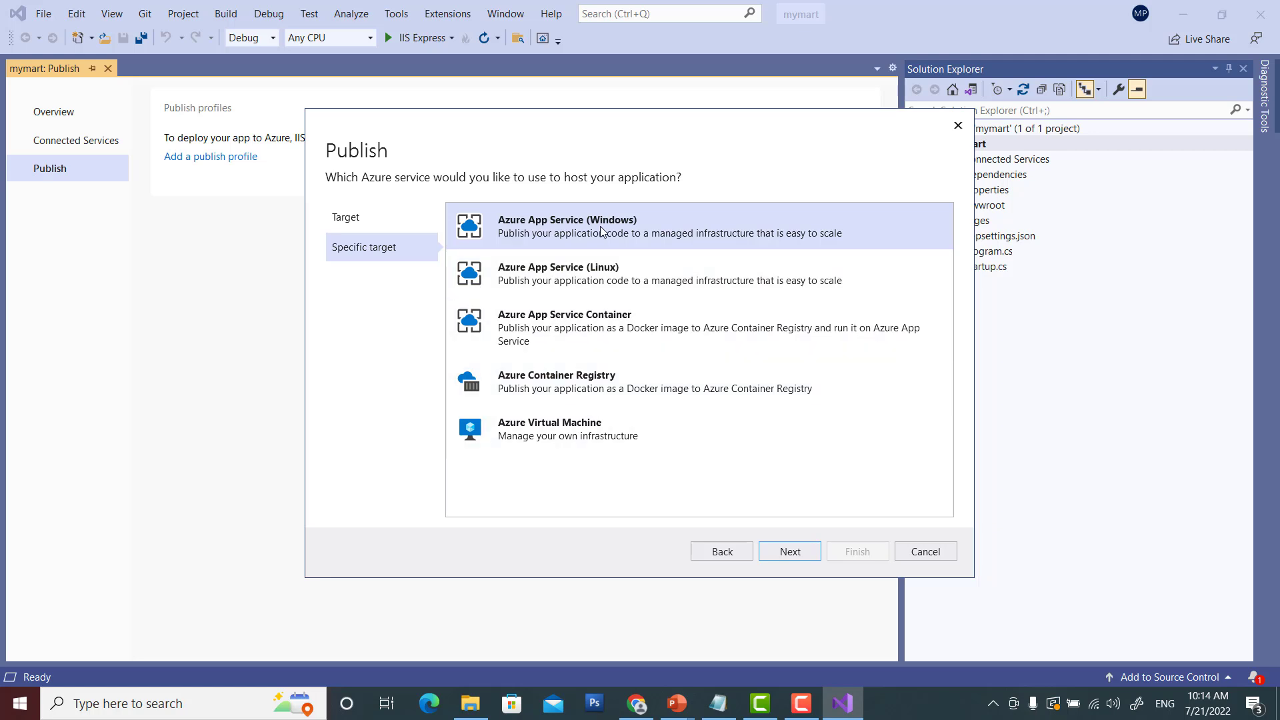
left_click(789, 551)
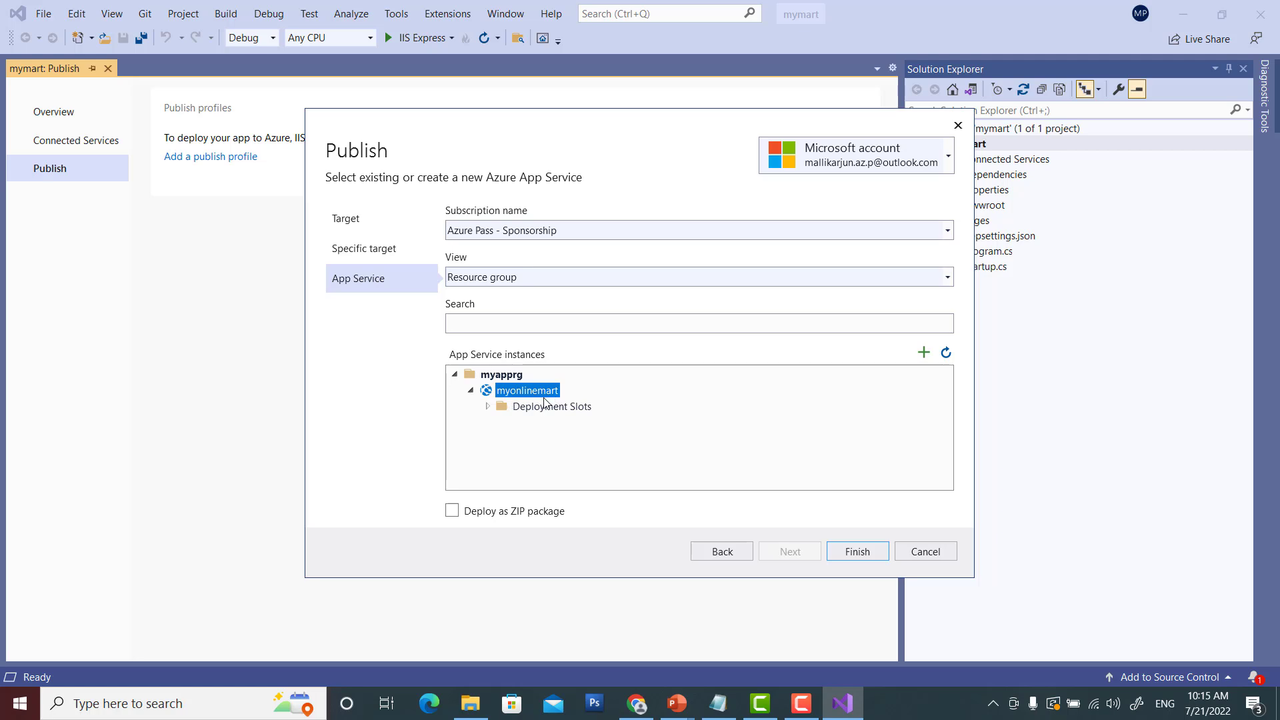
Save the myonlinemart Web Deploy profile and publish mymart to Azure
left_click(857, 550)
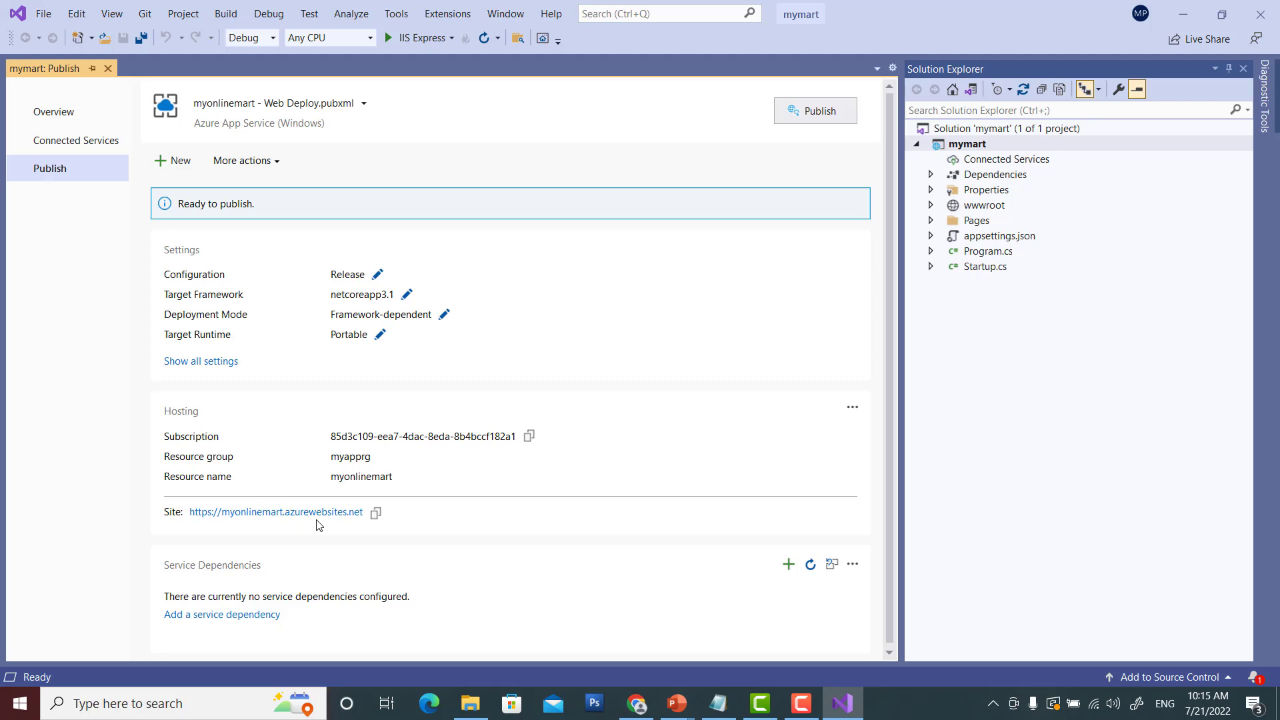
left_click(811, 115)
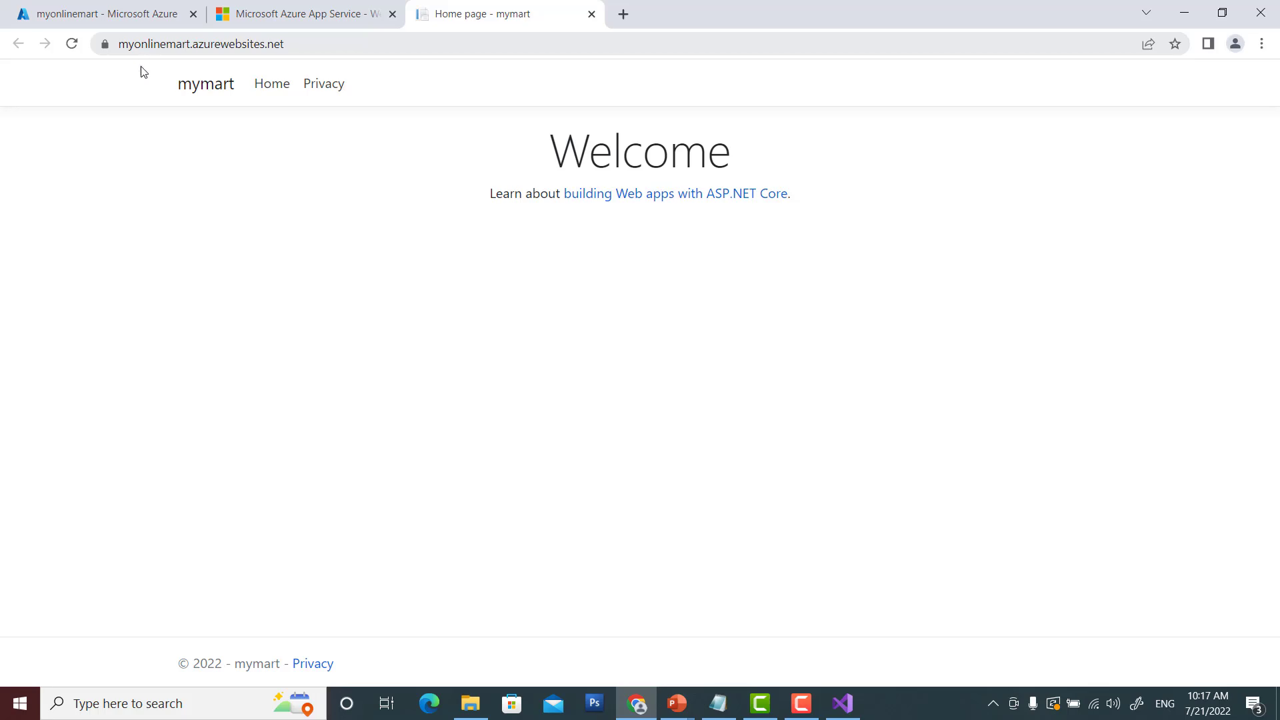
Back in the portal, reopen myonlinemart from the Home page's App Services list
left_click(116, 14)
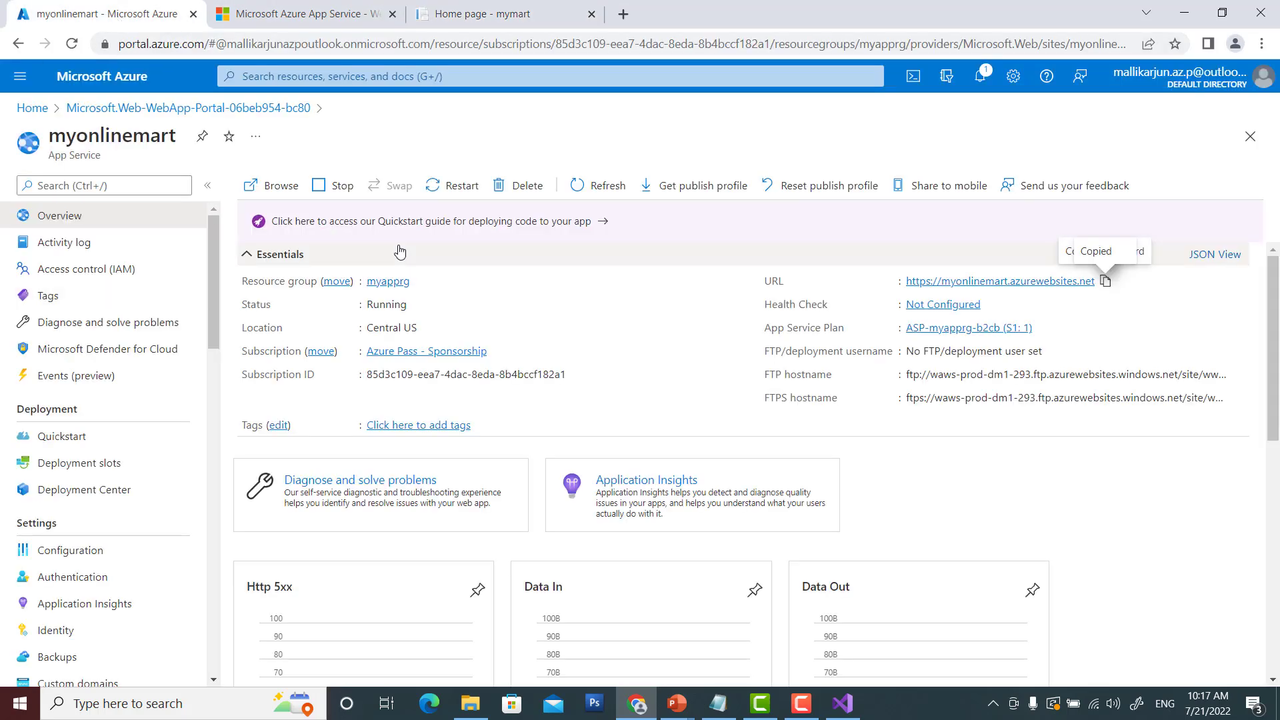
left_click(32, 108)
left_click(326, 175)
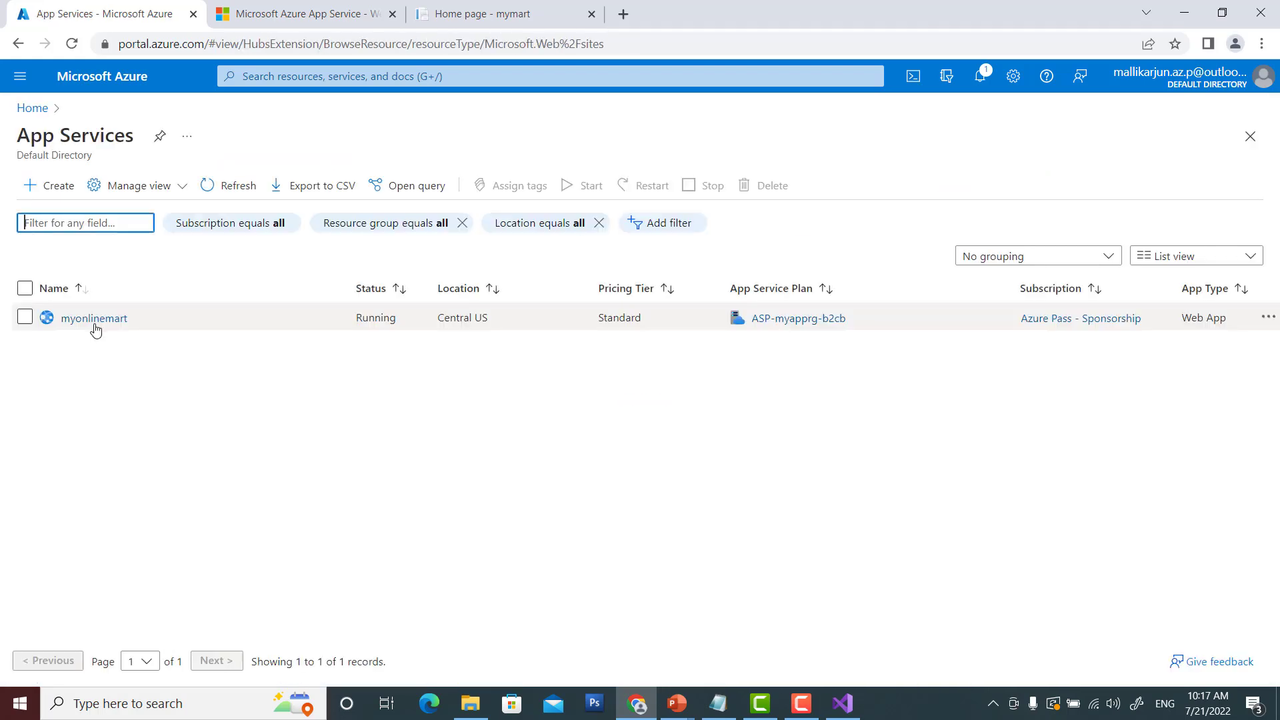
left_click(94, 319)
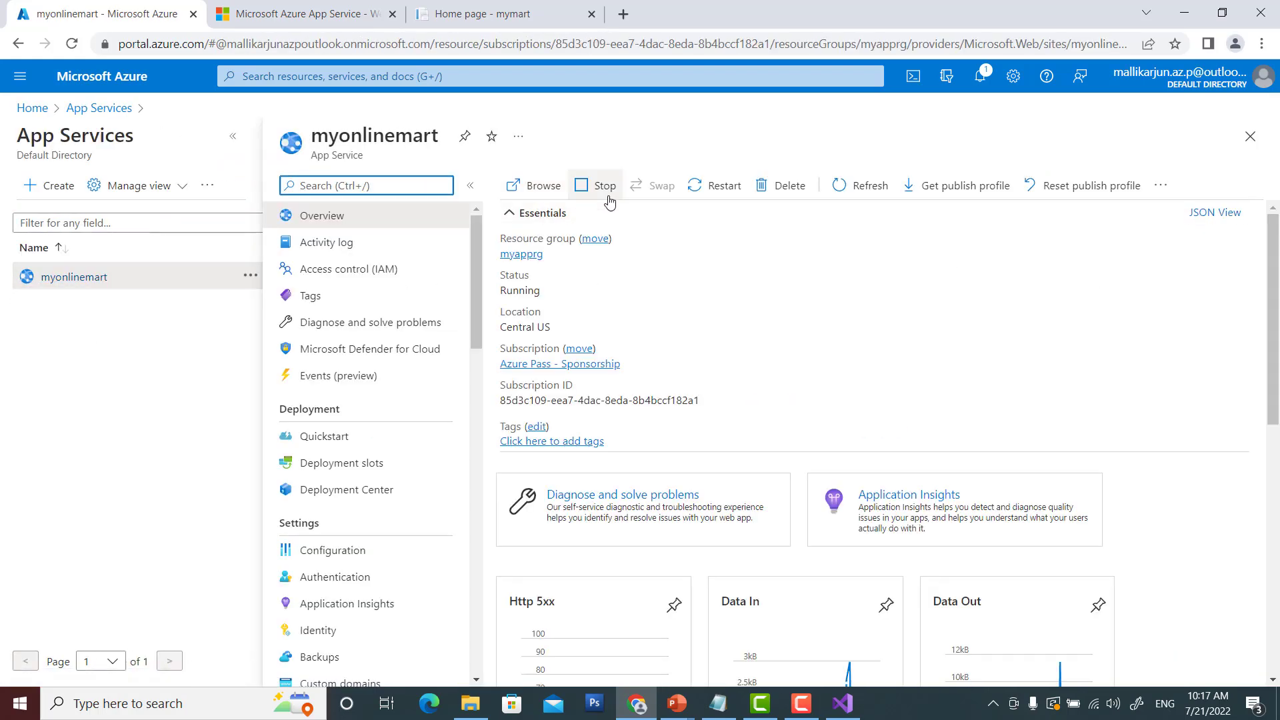